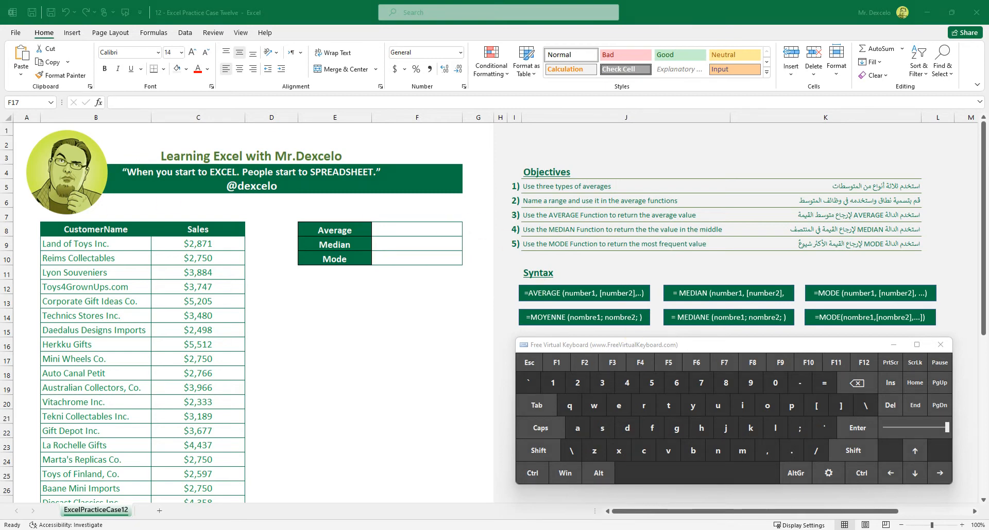
drag(615, 188, 637, 181)
mouse_move(561, 200)
mouse_down()
mouse_move(543, 192)
mouse_move(540, 210)
mouse_move(646, 209)
mouse_up()
drag(506, 211, 503, 254)
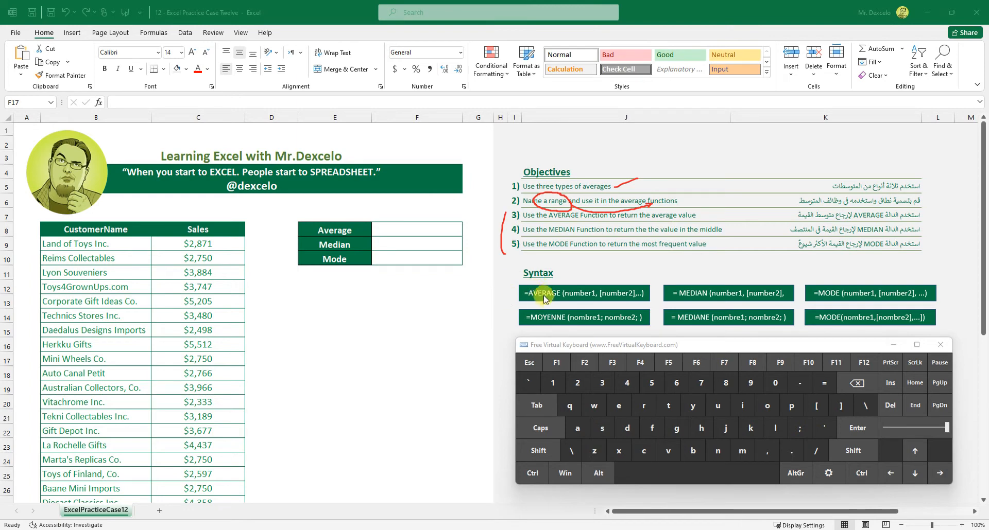
drag(539, 304, 559, 301)
drag(691, 302, 710, 302)
drag(809, 303, 816, 301)
drag(485, 295, 506, 296)
mouse_move(445, 296)
mouse_down()
mouse_move(457, 292)
mouse_move(459, 302)
mouse_up()
mouse_move(460, 291)
mouse_down()
mouse_move(474, 287)
mouse_move(460, 325)
mouse_up()
mouse_move(463, 313)
mouse_down()
mouse_move(467, 327)
mouse_move(499, 316)
mouse_up()
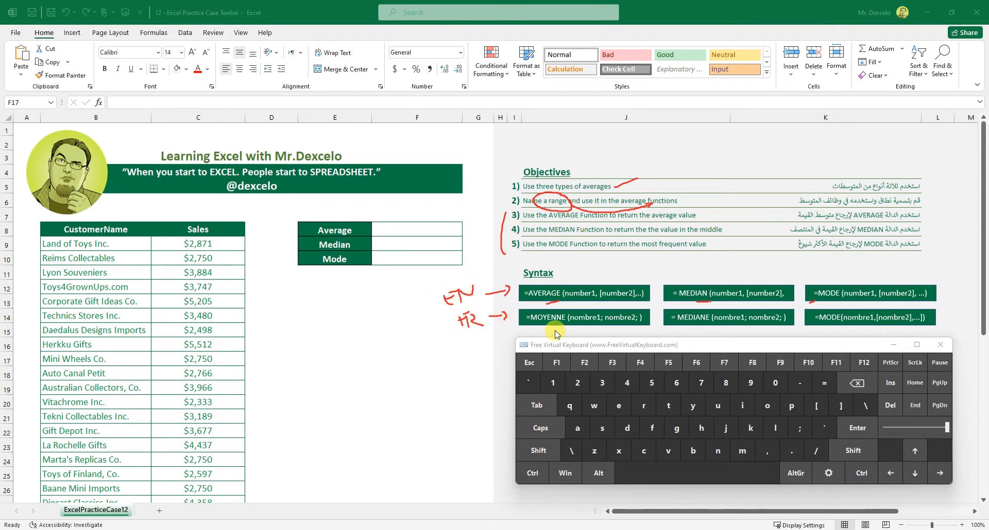
drag(690, 327, 704, 324)
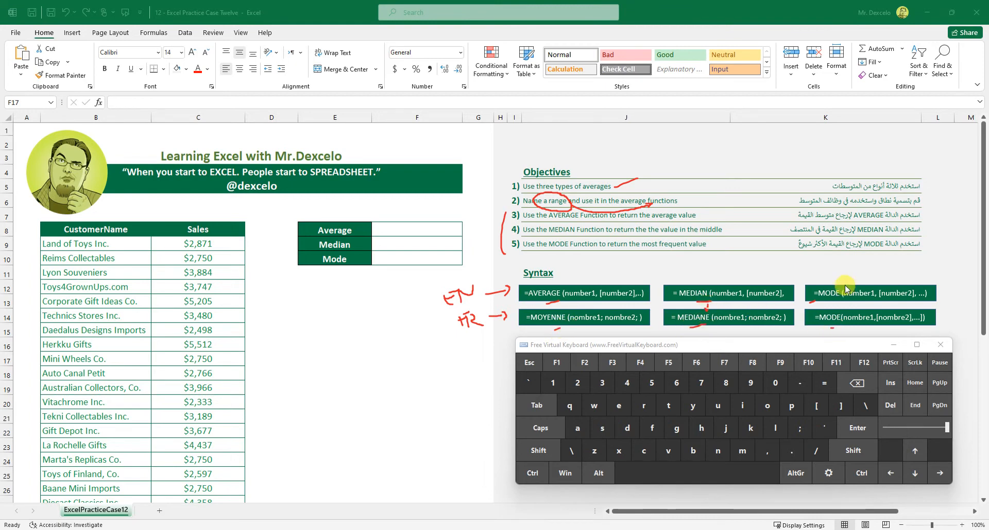
drag(818, 280, 868, 282)
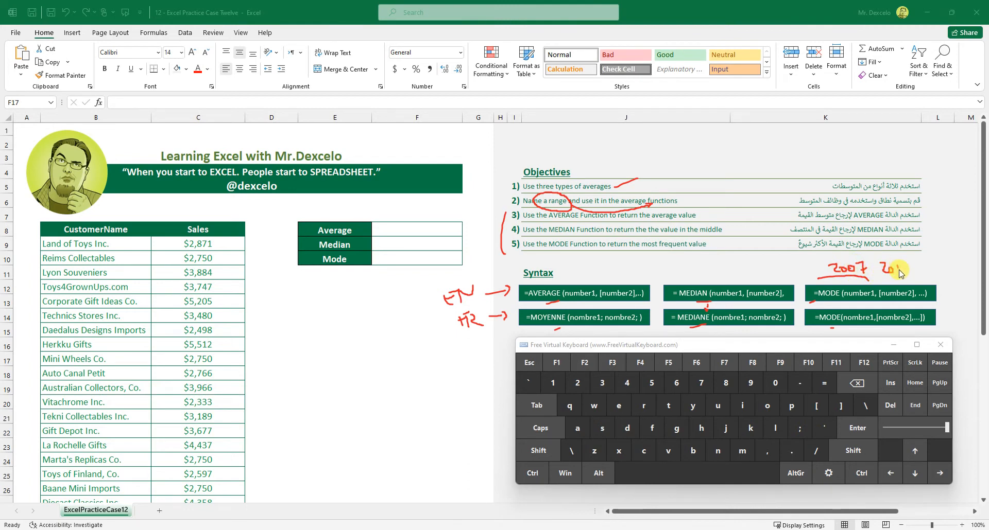
drag(900, 273, 906, 277)
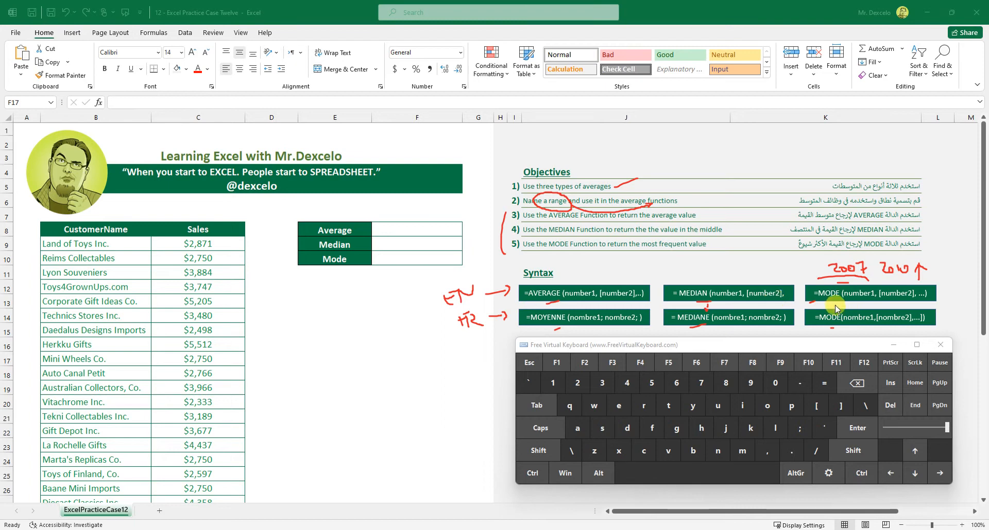
drag(831, 330, 862, 326)
key(Escape)
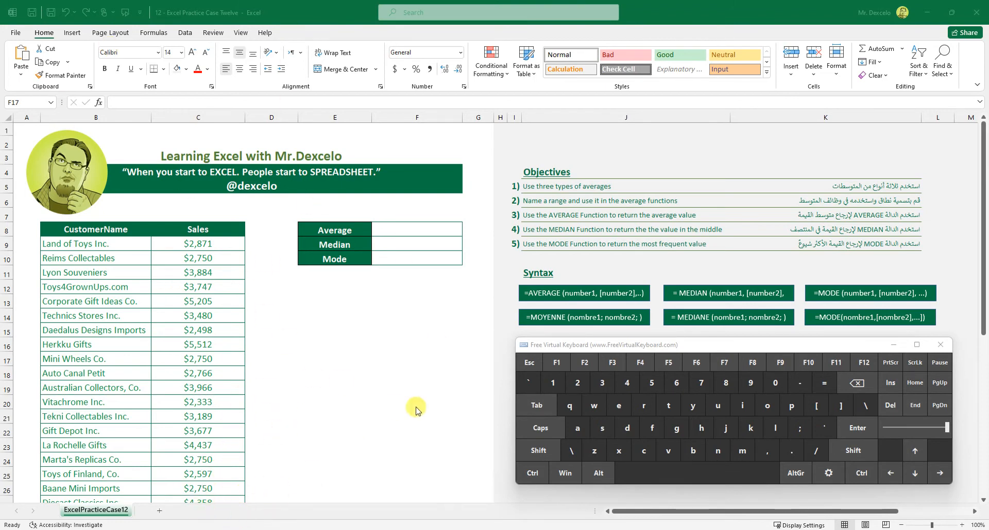
click(981, 253)
drag(983, 259, 984, 222)
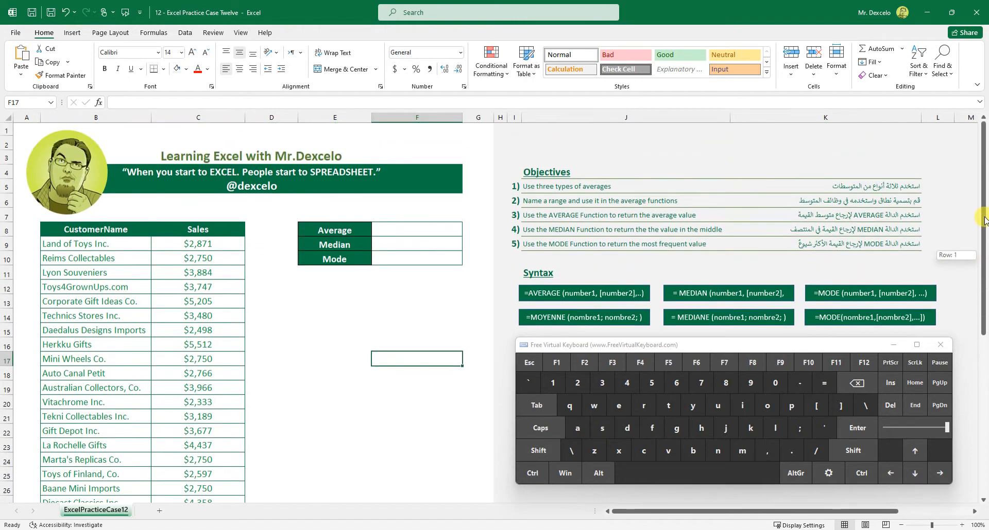
scroll(474, 304, down, 1)
scroll(477, 306, up, 1)
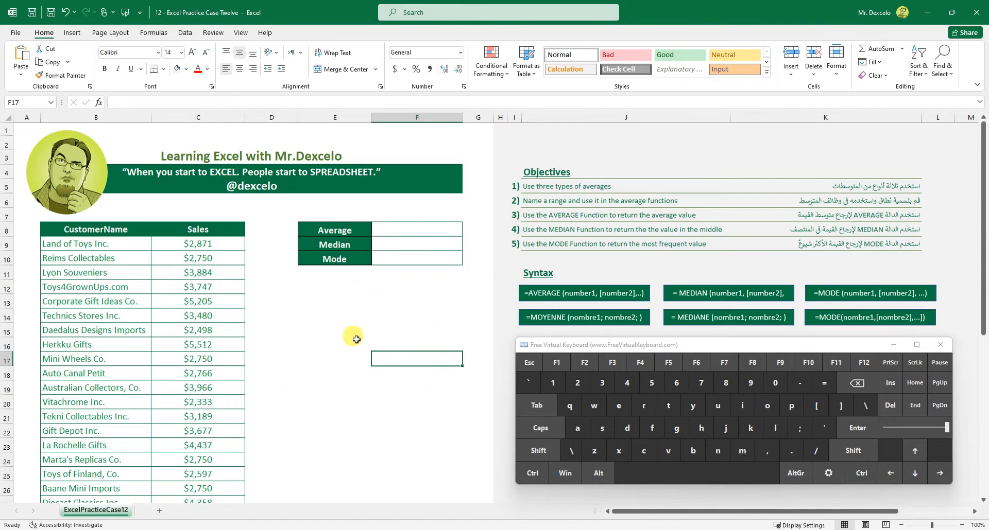
click(122, 283)
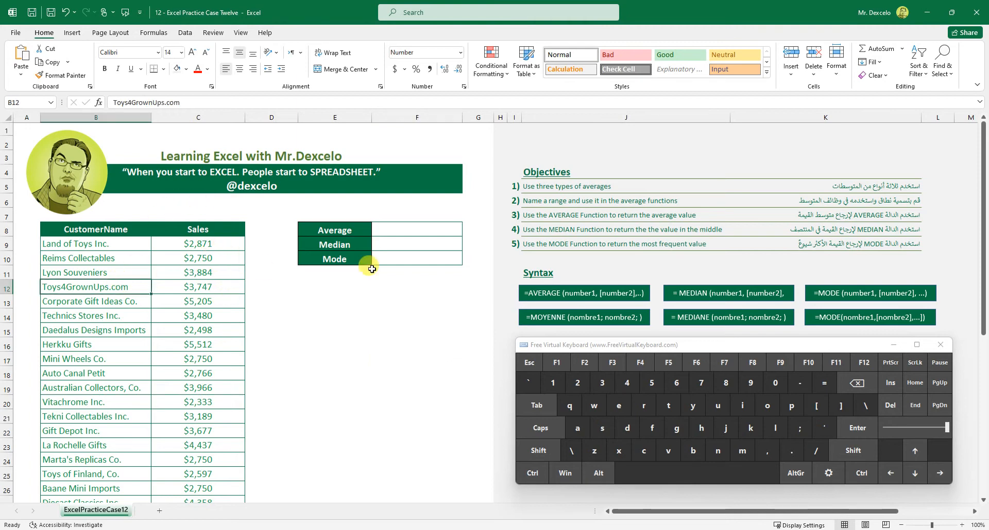
click(375, 270)
click(374, 363)
scroll(263, 471, down, 1)
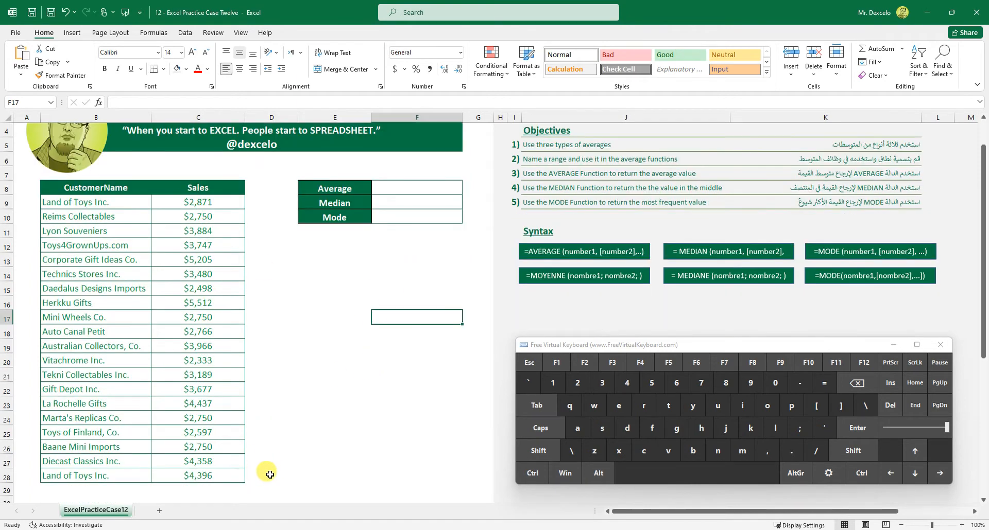
scroll(264, 473, up, 1)
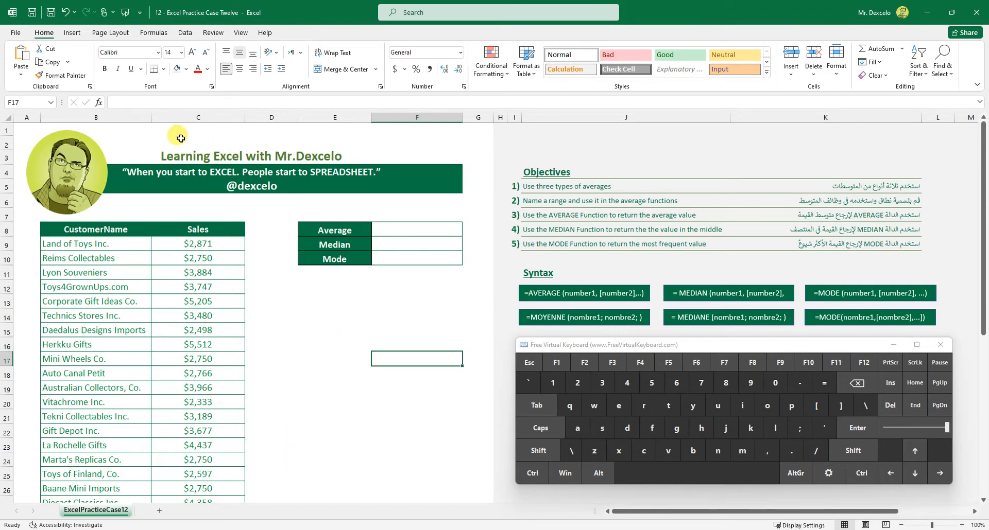
click(72, 33)
click(110, 35)
click(153, 33)
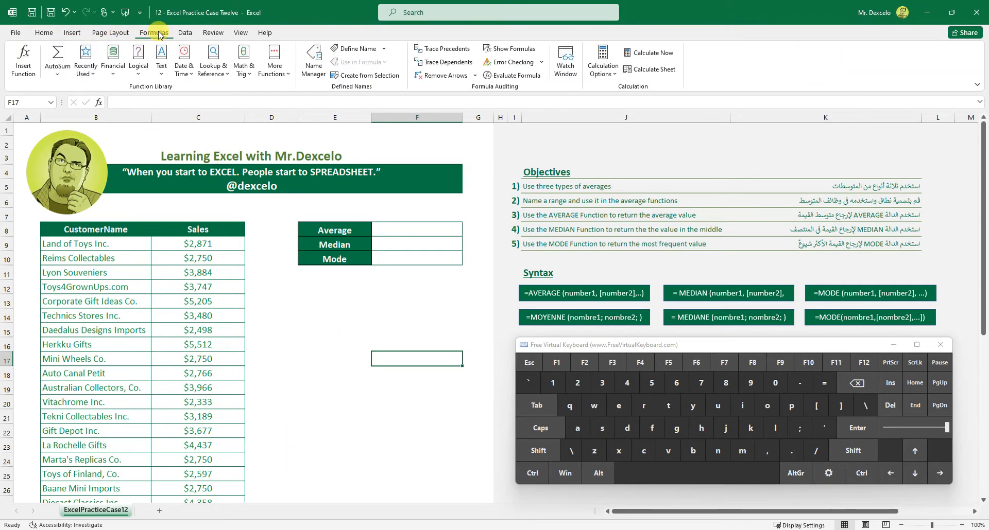
click(110, 33)
click(72, 33)
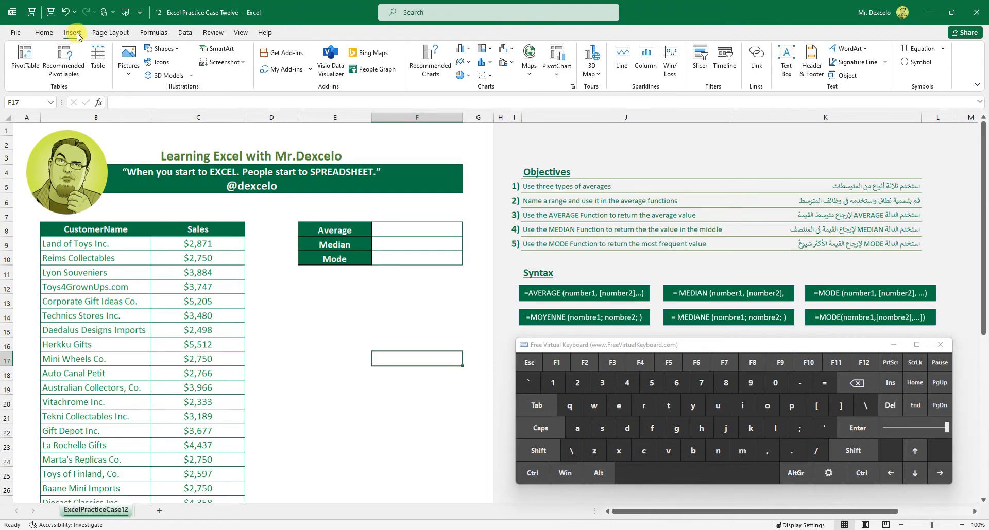
click(112, 35)
Collapse the ribbon so the whole sales table fits on screen, and move the virtual keyboard slightly upward
double_click(113, 36)
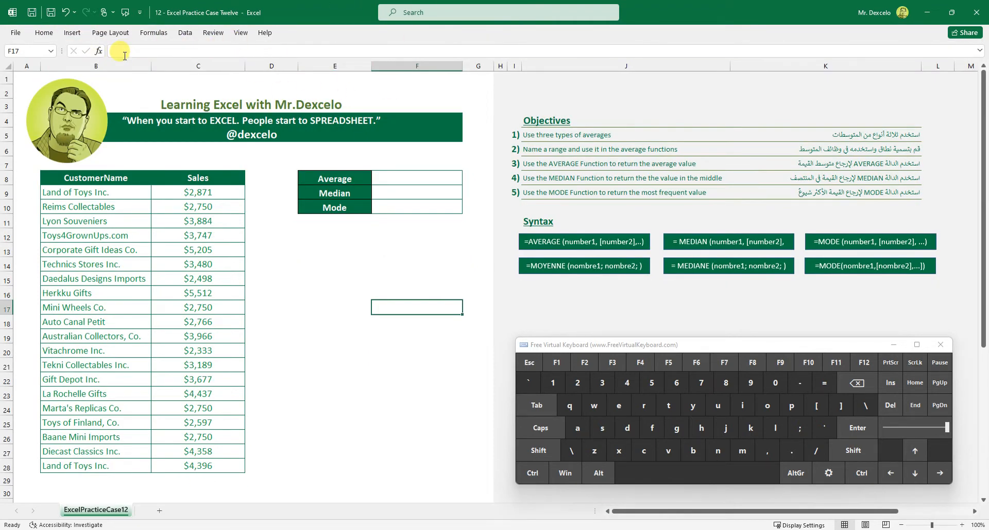
click(226, 321)
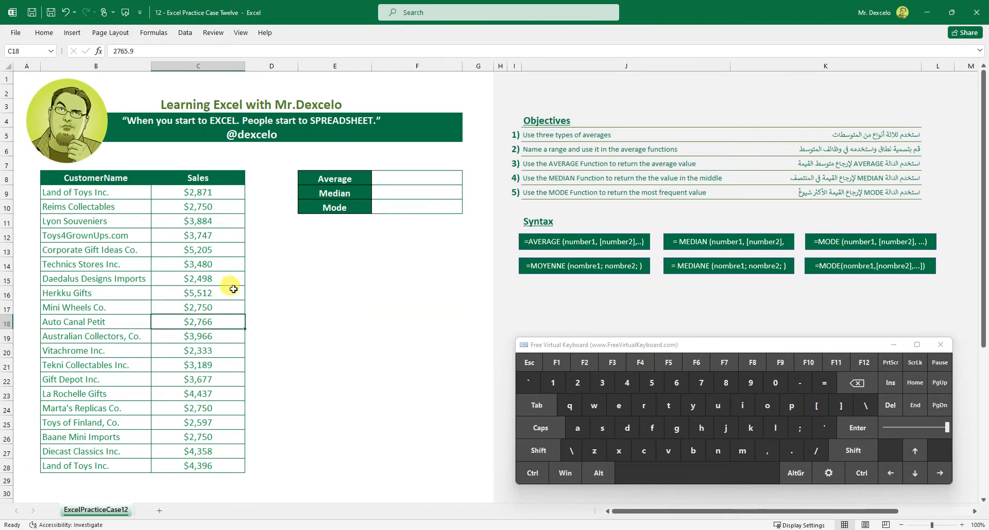
click(110, 33)
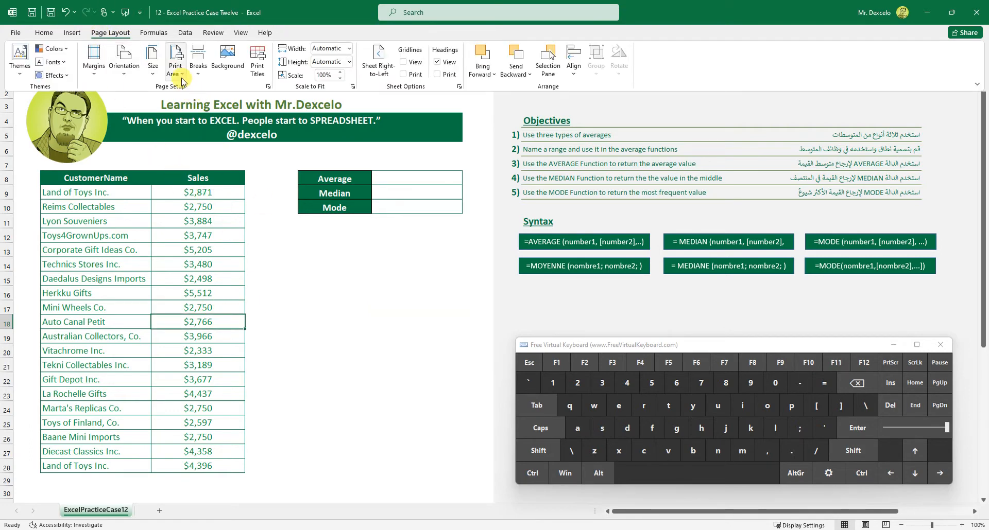
click(278, 243)
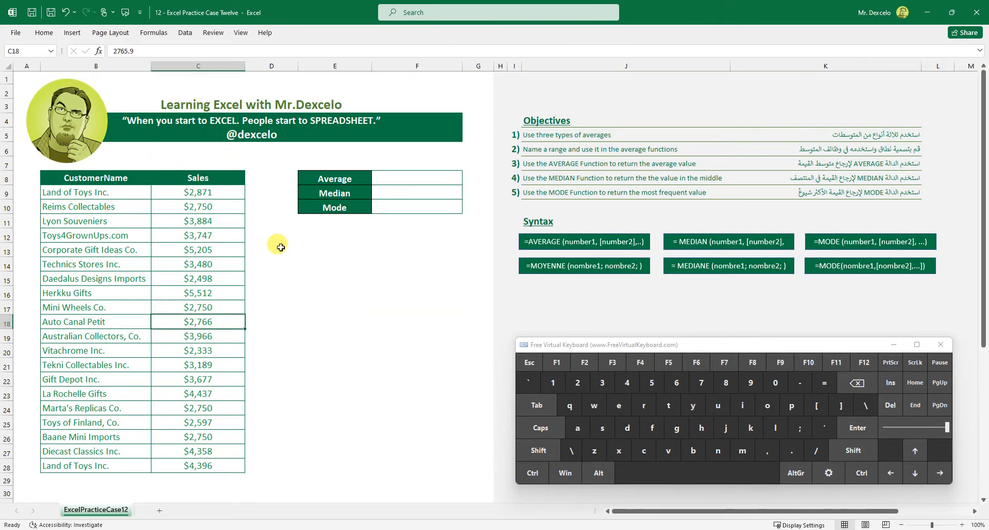
double_click(110, 33)
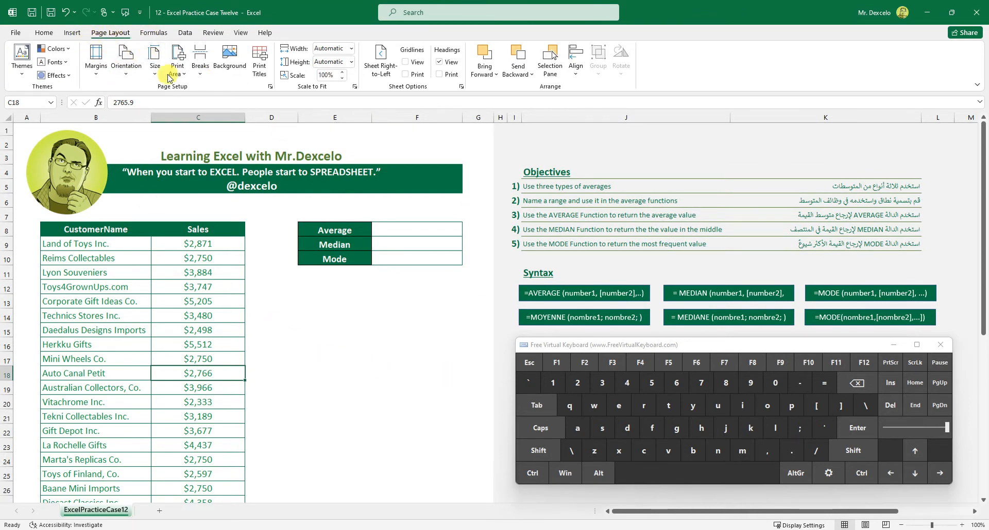
double_click(110, 32)
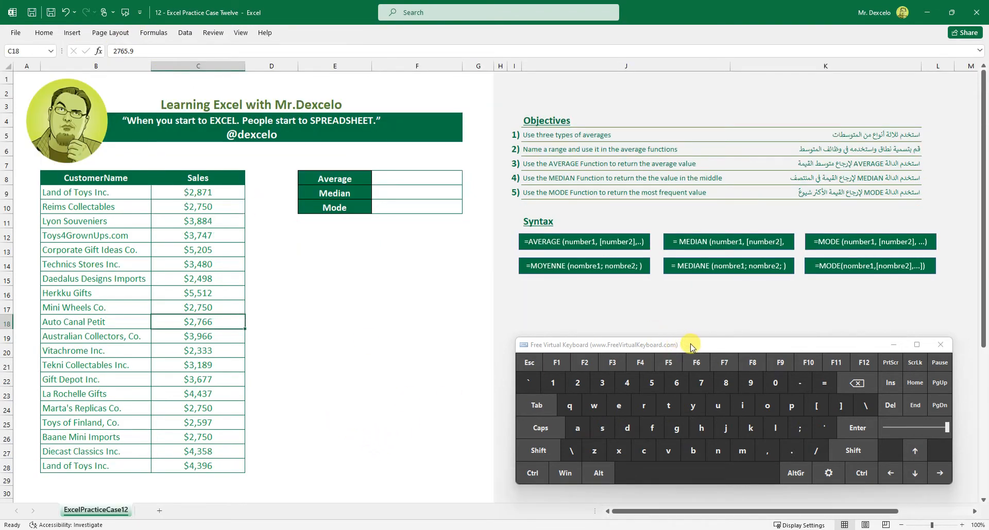
drag(673, 344, 678, 328)
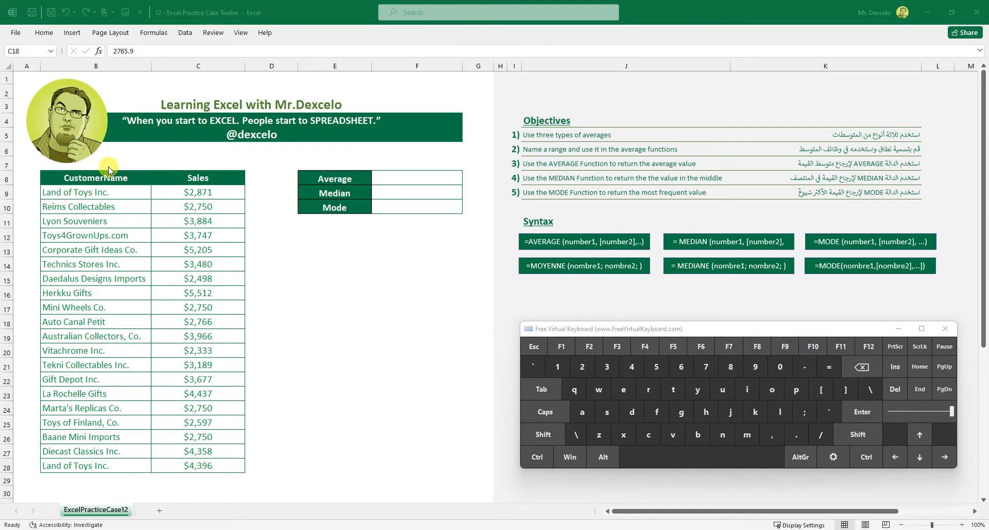
drag(110, 160, 117, 166)
drag(113, 166, 123, 165)
drag(191, 154, 202, 162)
drag(215, 178, 229, 172)
drag(56, 198, 73, 197)
drag(230, 193, 252, 193)
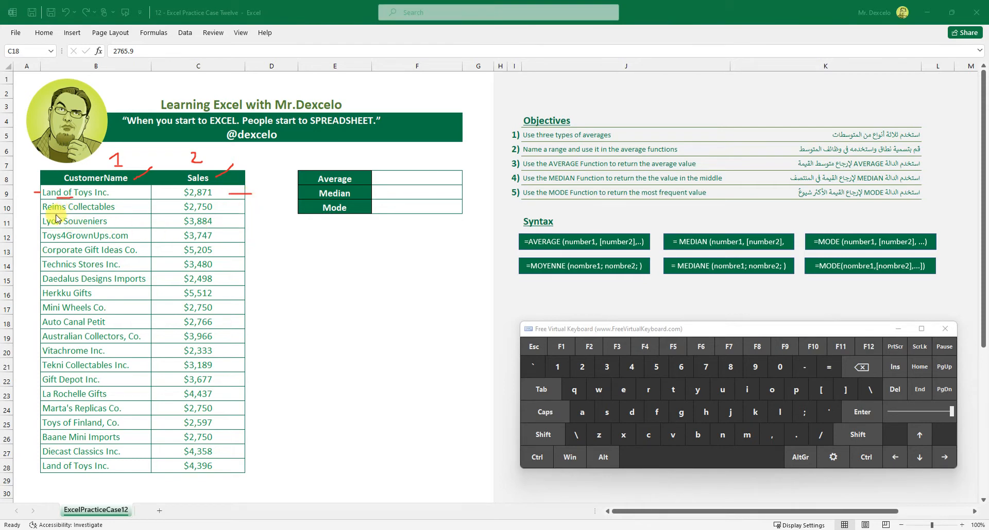
drag(54, 213, 65, 212)
drag(239, 206, 261, 205)
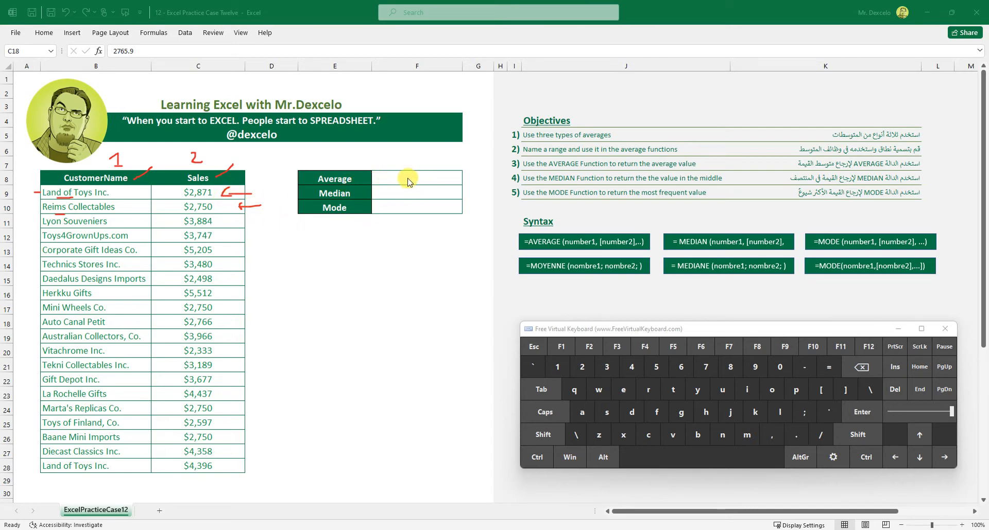
mouse_move(399, 179)
mouse_down()
mouse_move(417, 178)
mouse_move(415, 197)
mouse_up()
mouse_move(308, 193)
mouse_down()
mouse_move(290, 192)
mouse_move(315, 198)
mouse_up()
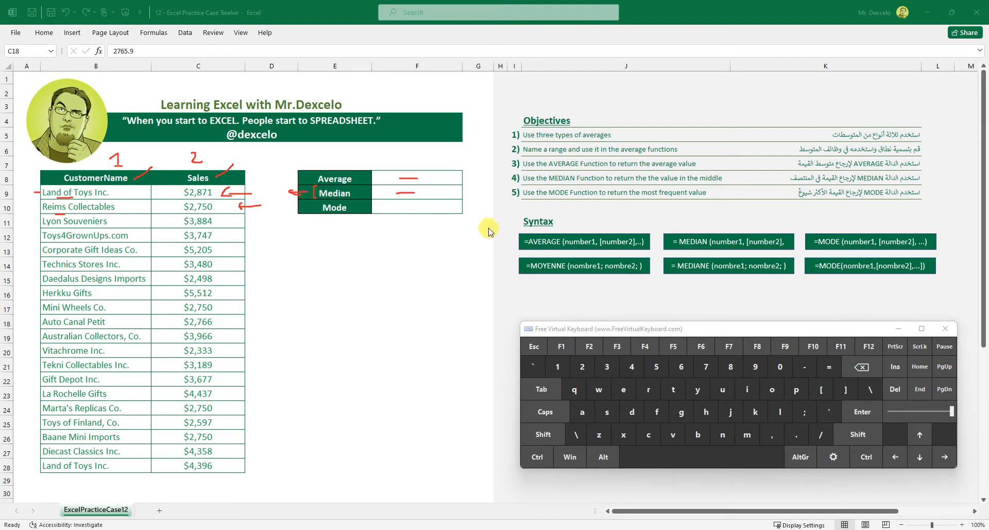
drag(398, 206, 415, 208)
drag(304, 207, 290, 208)
key(e)
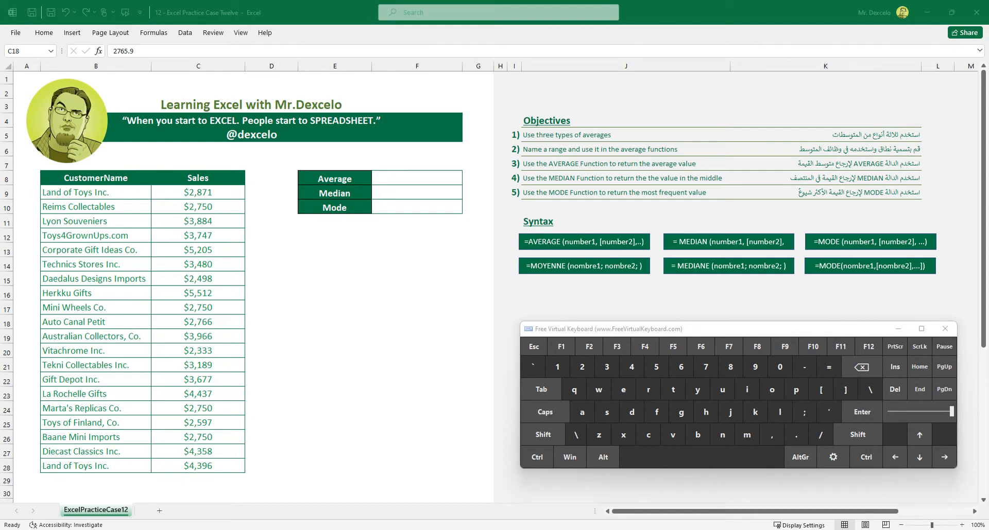
click(130, 202)
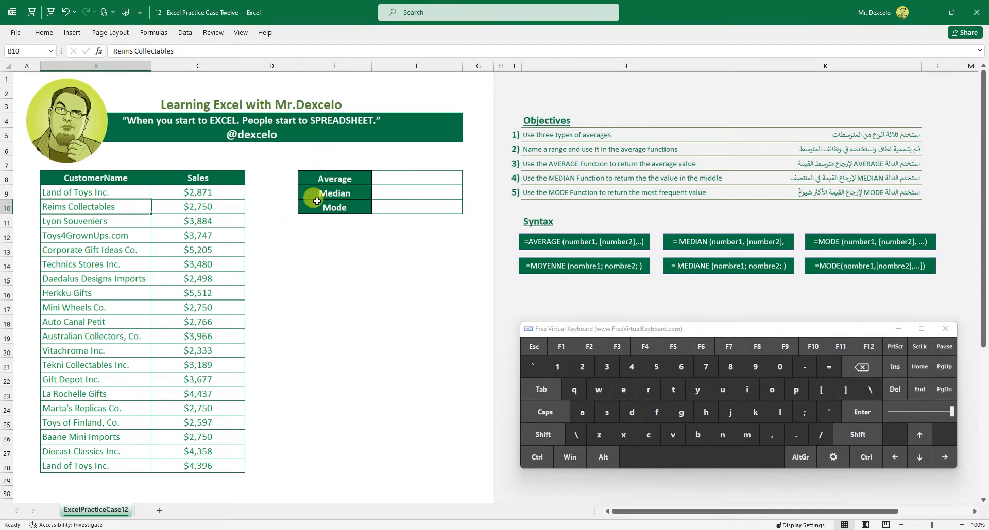
Name the sales values in C9:C28 as the range ProductSales
click(237, 189)
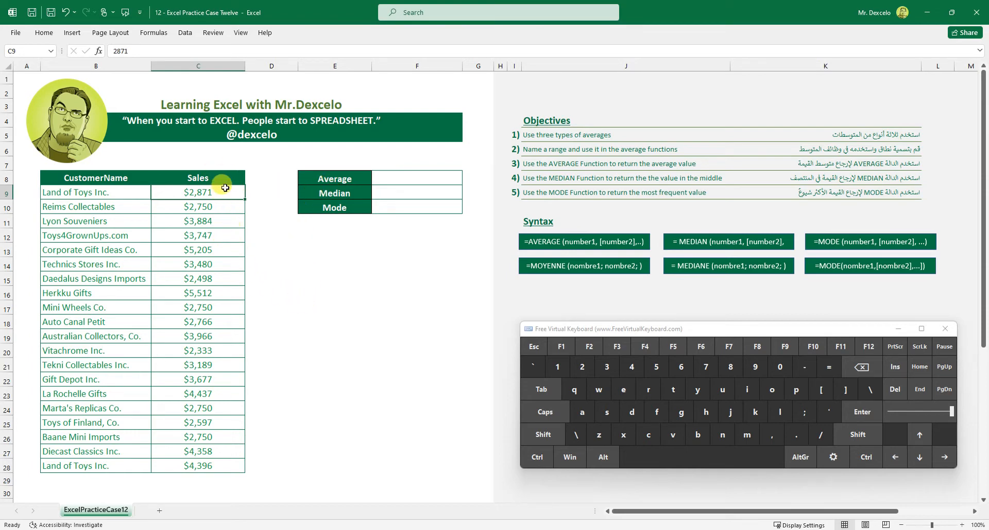
drag(225, 188, 227, 459)
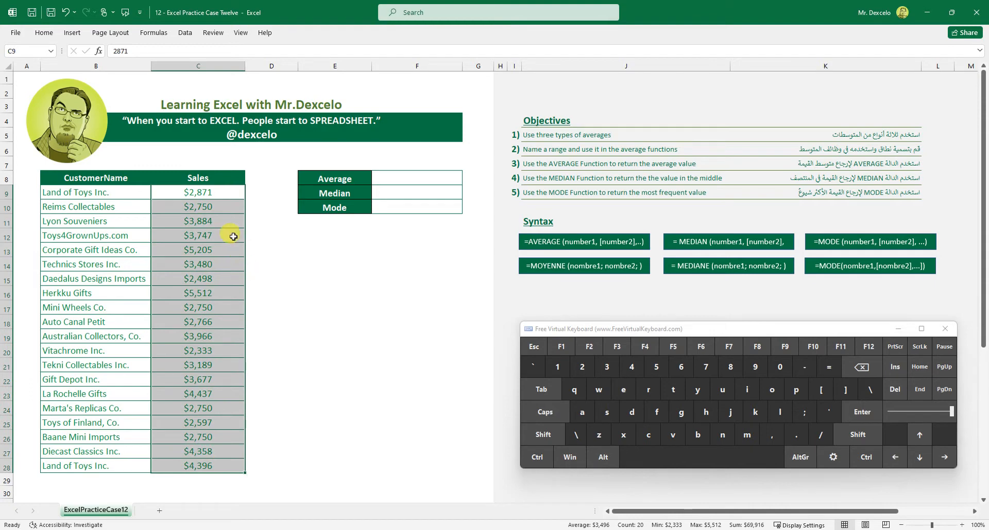
drag(214, 193, 216, 467)
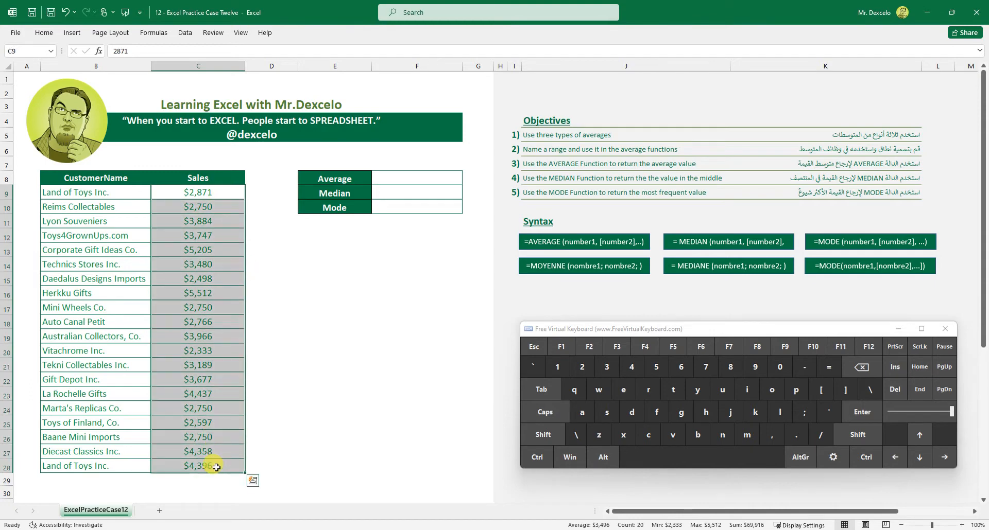
click(265, 272)
drag(205, 189, 214, 465)
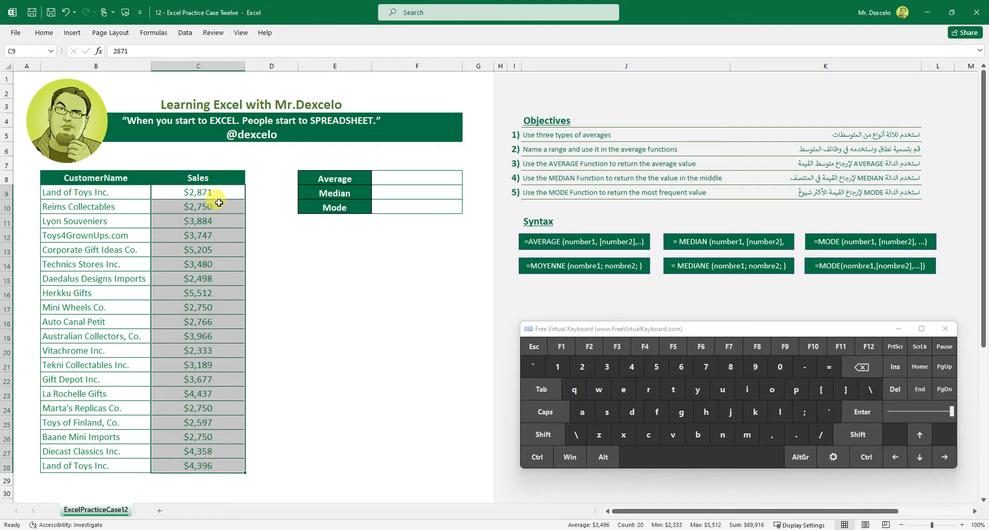
drag(216, 193, 215, 465)
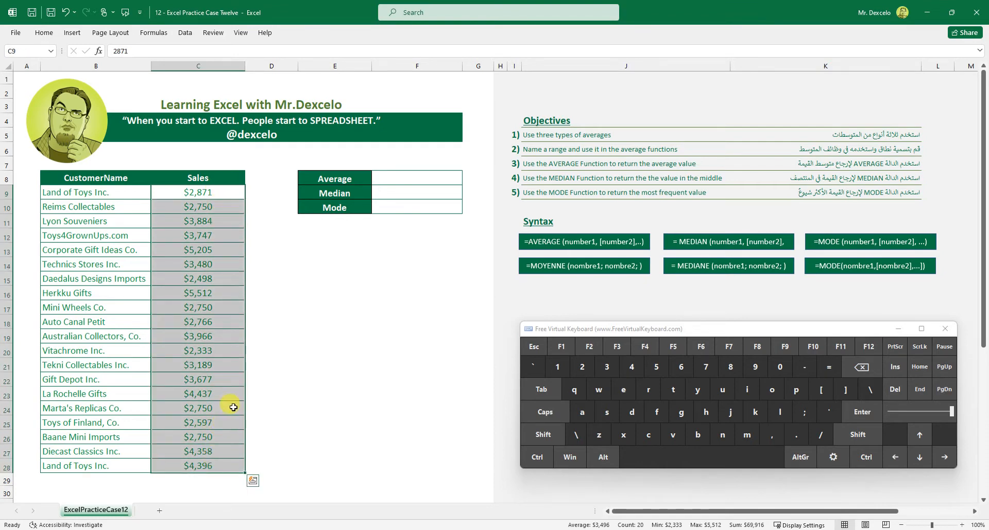
click(39, 50)
click(543, 435)
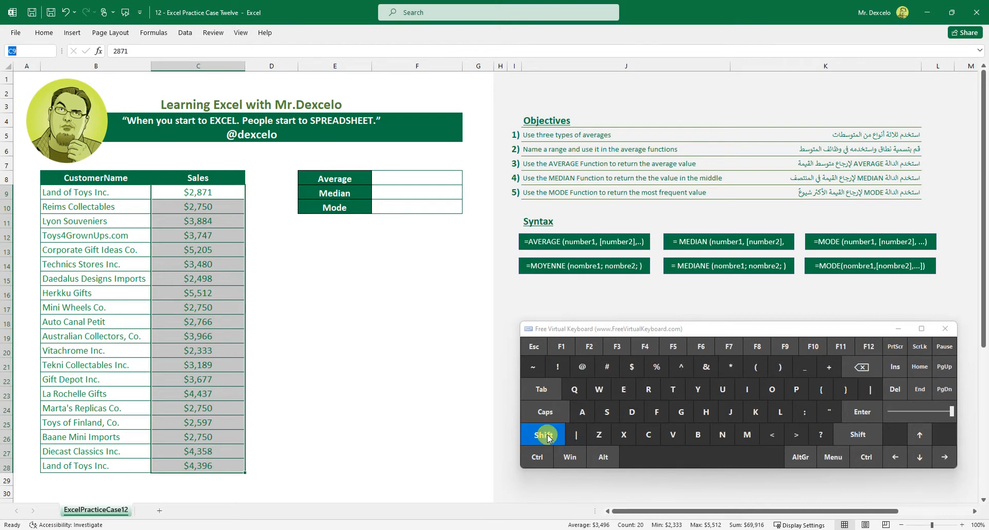
click(796, 390)
click(650, 392)
click(772, 390)
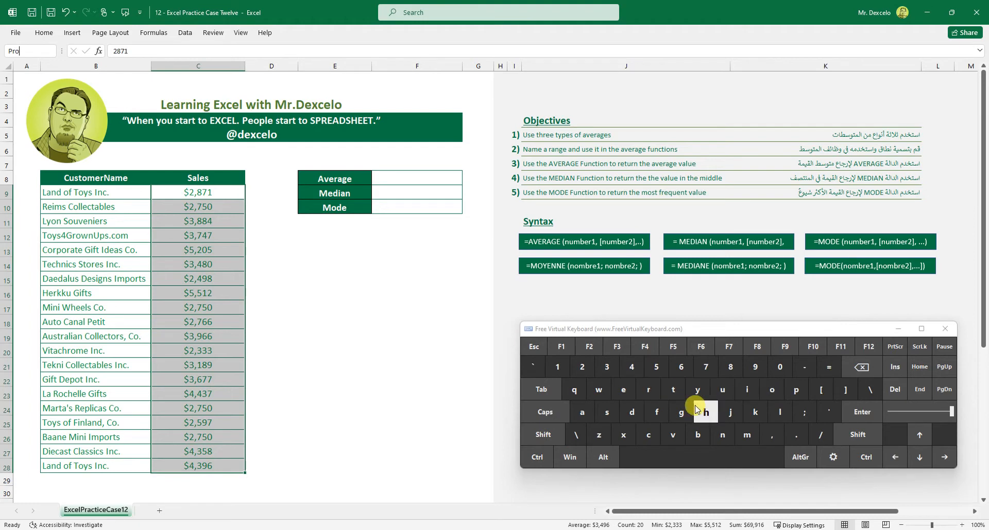
click(632, 412)
click(715, 398)
click(651, 434)
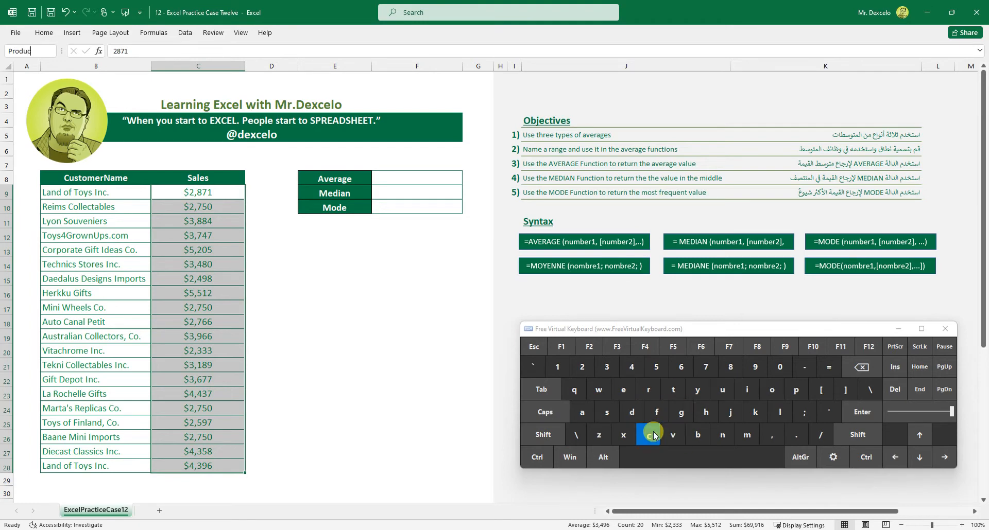
click(673, 396)
click(543, 435)
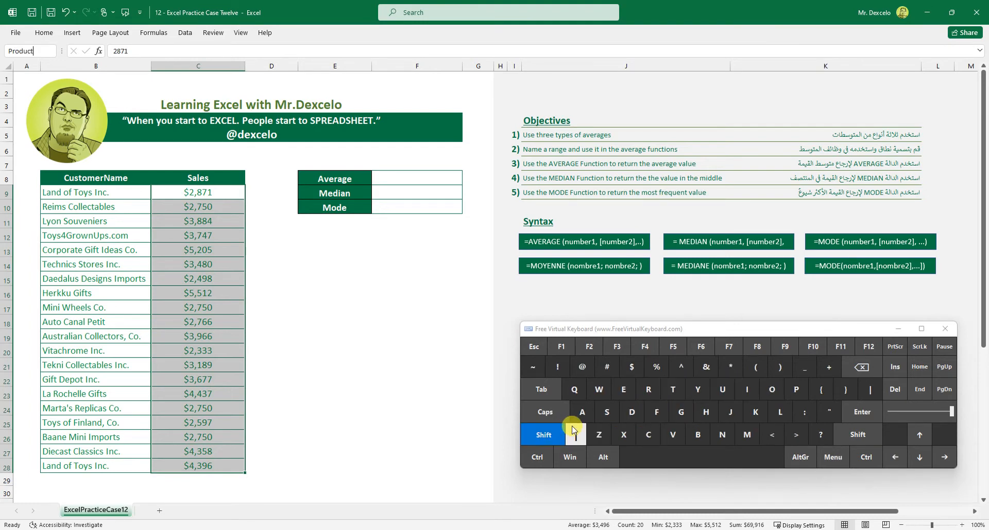
click(607, 412)
click(581, 412)
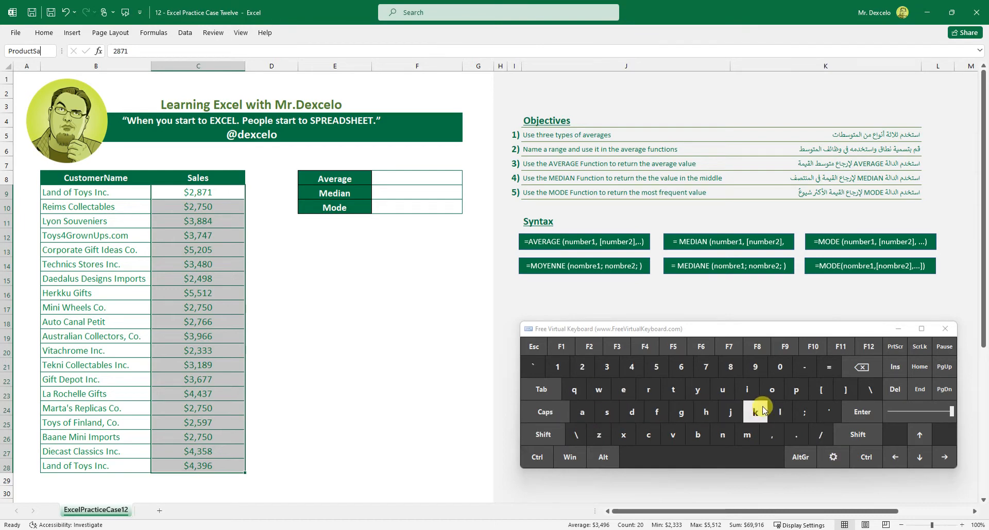
click(780, 412)
click(623, 389)
click(606, 412)
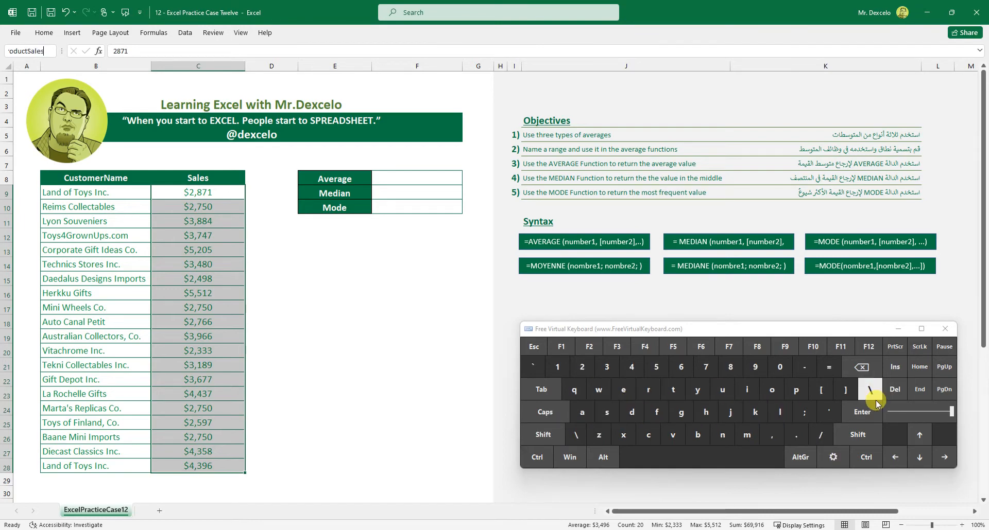
click(860, 412)
Reselect the sales values C9:C28 to check their range name, and widen the Name Box so the full name fits
click(286, 306)
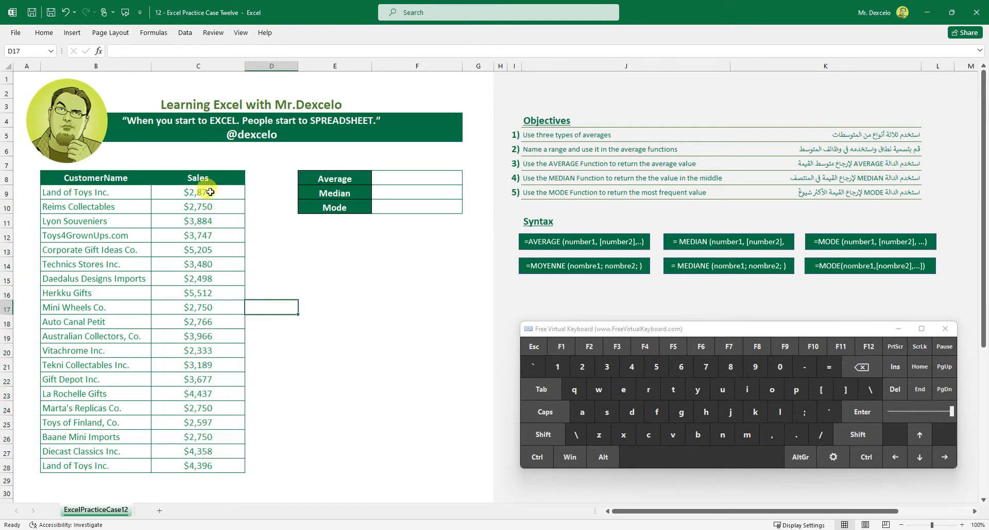
drag(210, 192, 216, 463)
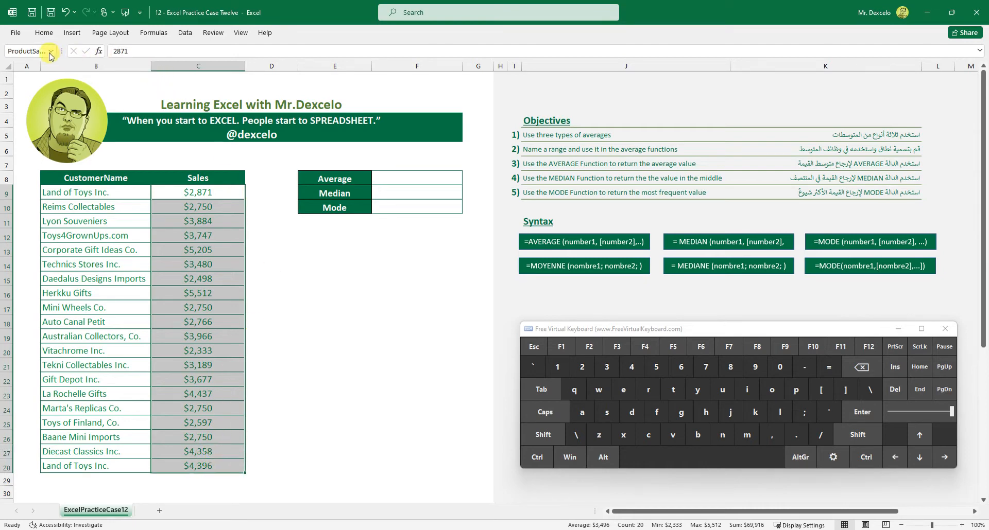
drag(56, 50, 89, 50)
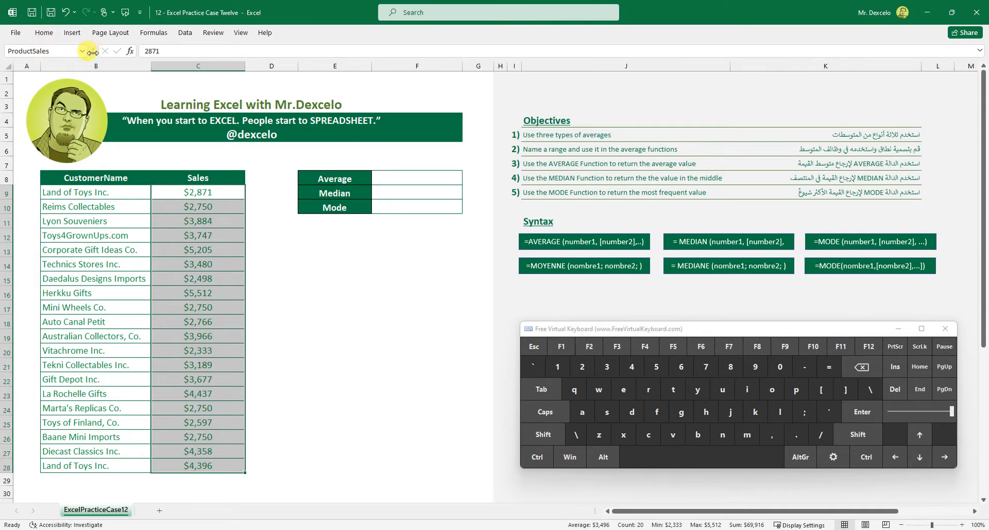
mouse_move(92, 51)
mouse_down()
mouse_move(81, 50)
mouse_move(101, 51)
mouse_move(80, 51)
mouse_up()
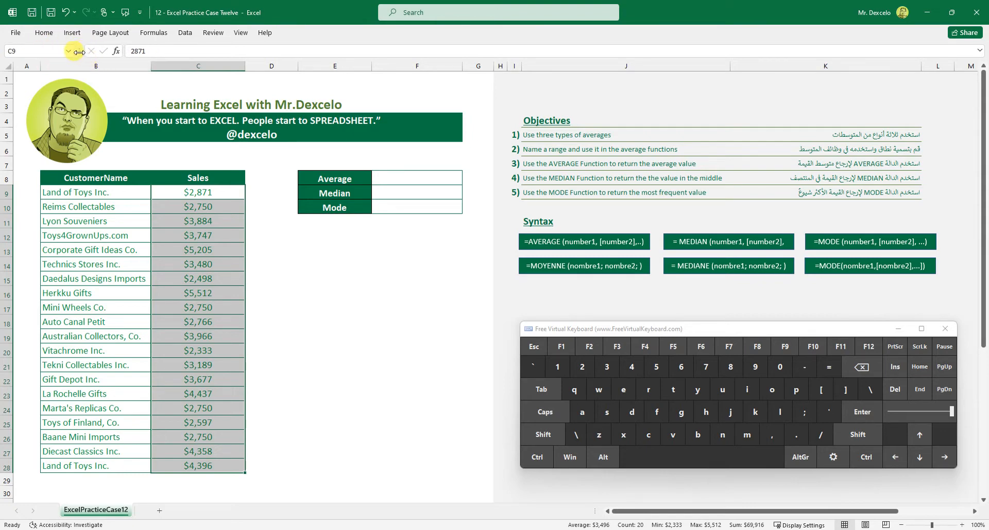
click(221, 194)
drag(220, 193, 255, 468)
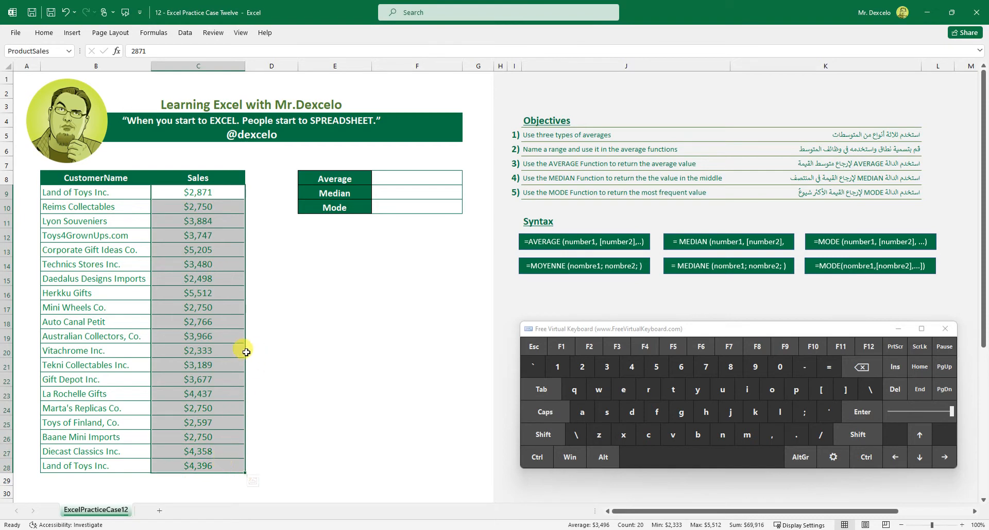
Start an AVERAGE formula in cell F8, beside the Average label
click(382, 182)
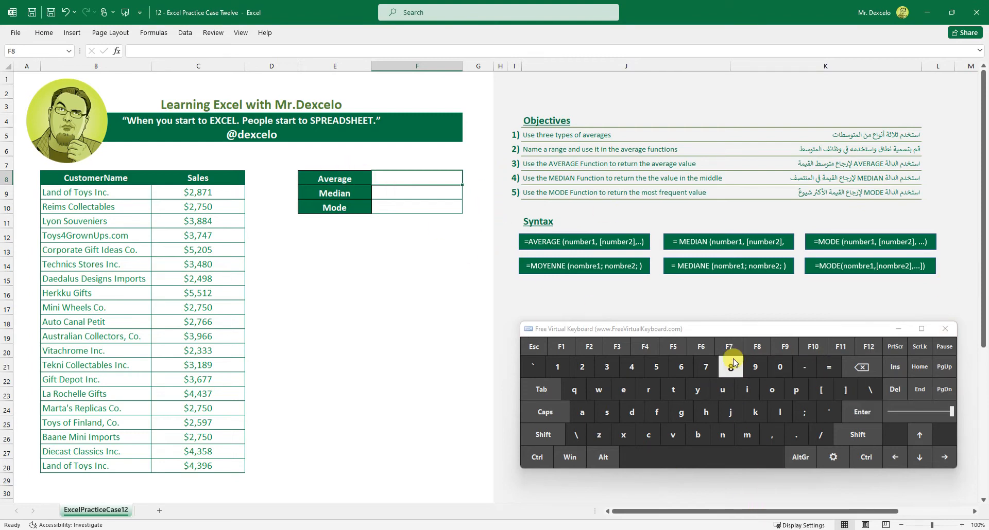
click(829, 368)
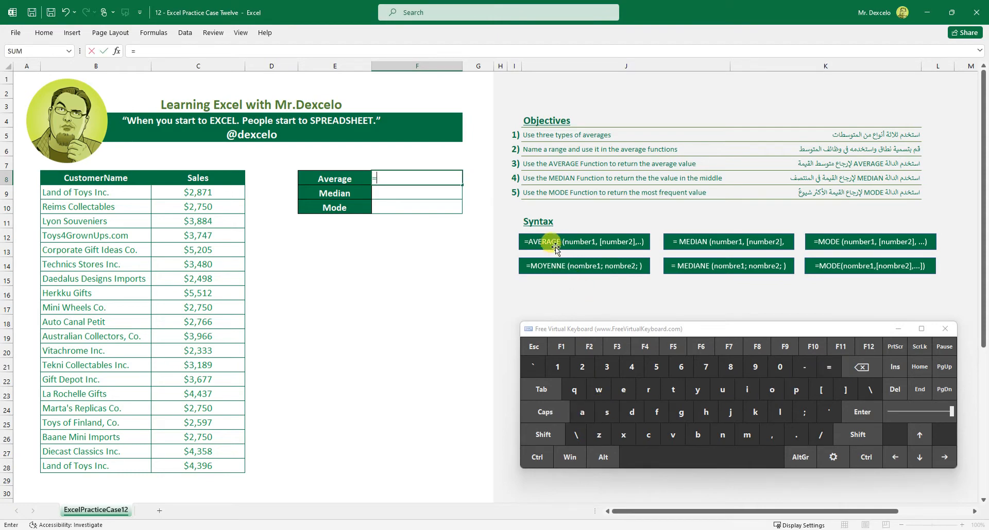
click(582, 412)
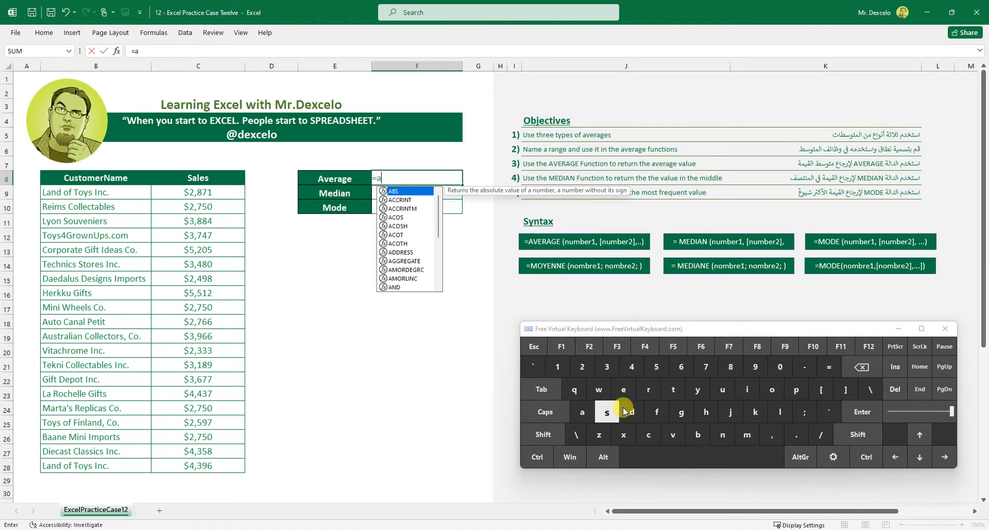
click(675, 436)
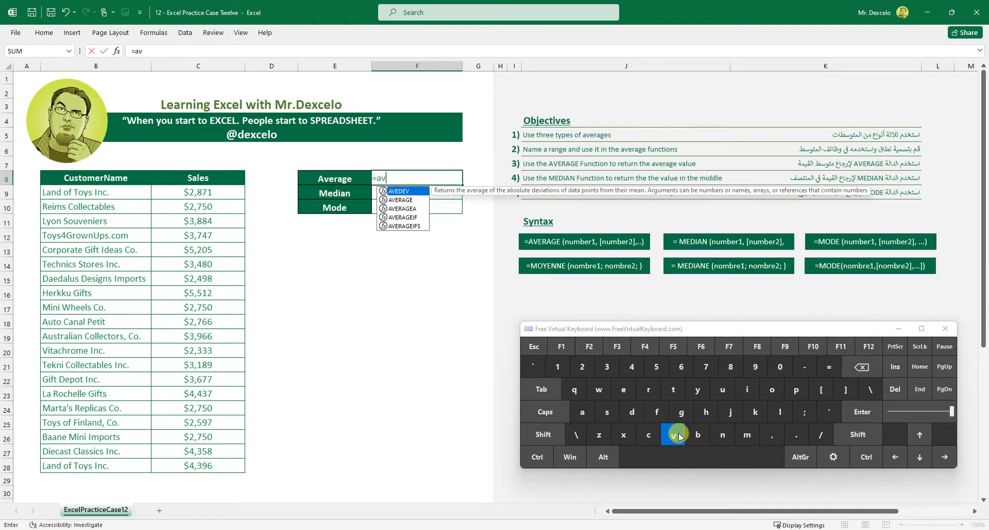
click(625, 391)
click(650, 392)
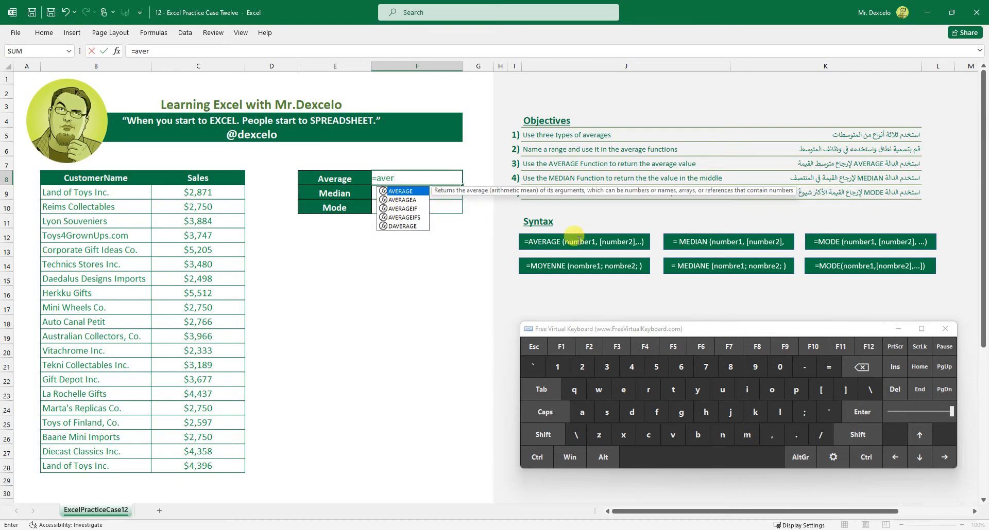
click(541, 387)
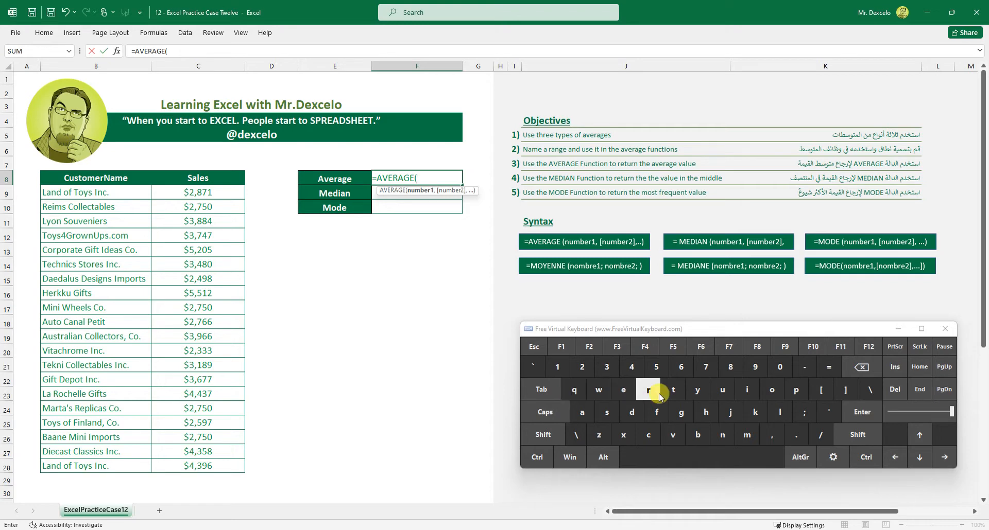
Try listing cells C9, C10 and C11 as separate arguments of the AVERAGE formula
click(227, 194)
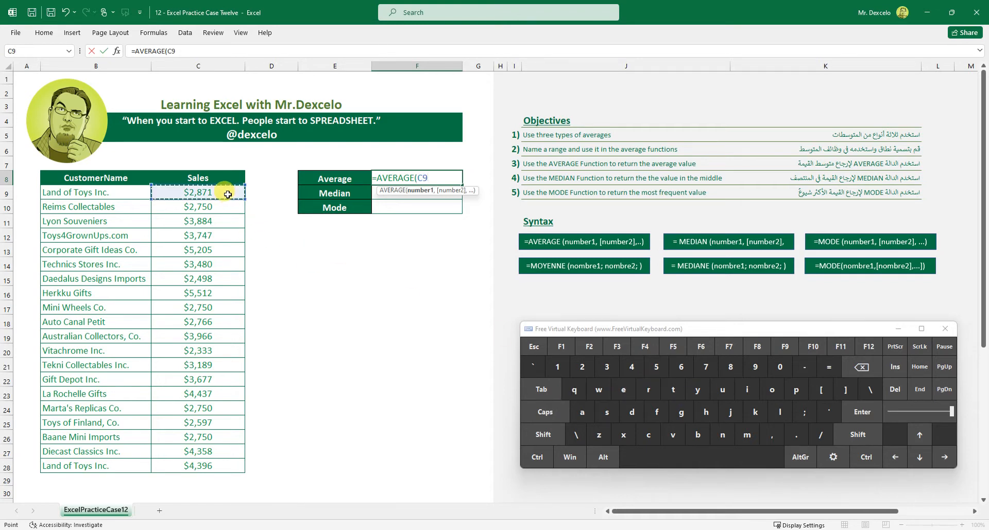
click(770, 435)
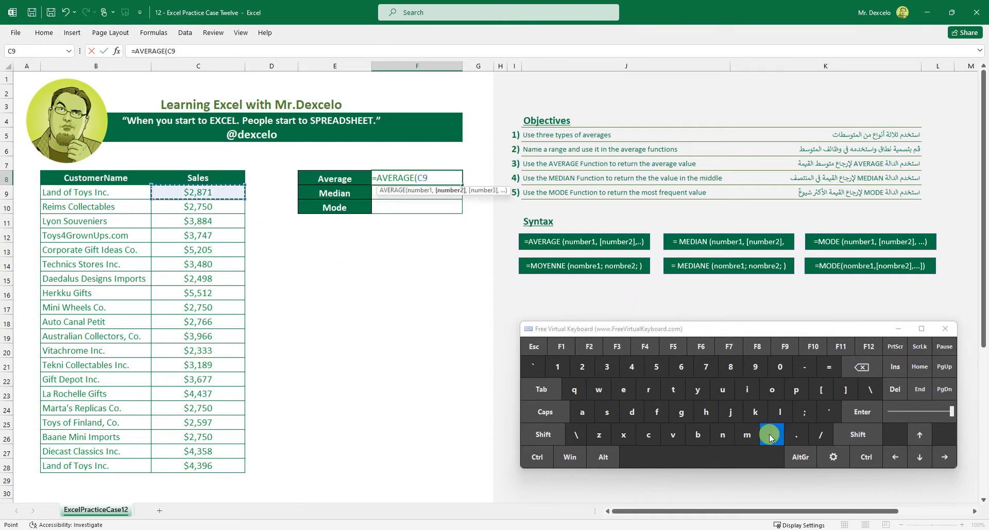
click(217, 206)
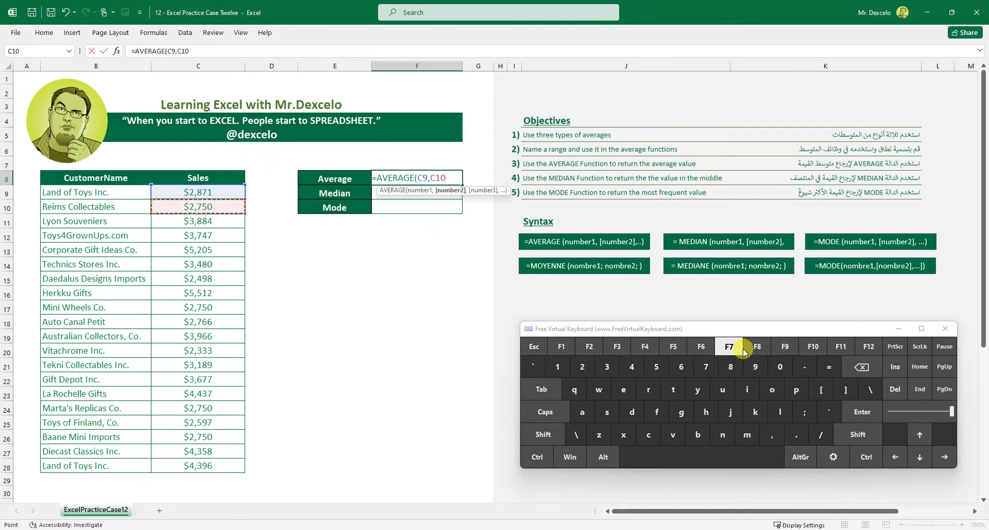
click(771, 435)
click(232, 222)
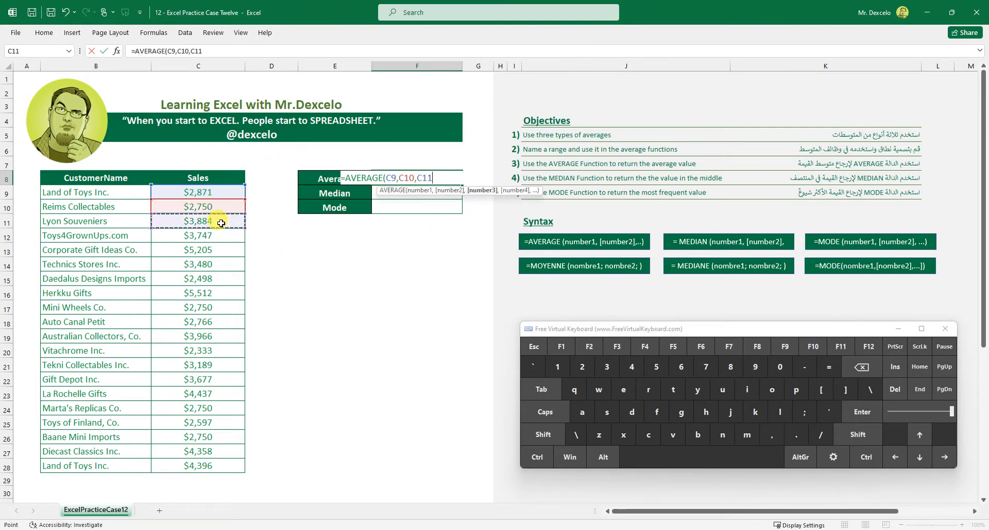
Delete the individual cell references so the formula is back to =AVERAGE(
click(860, 368)
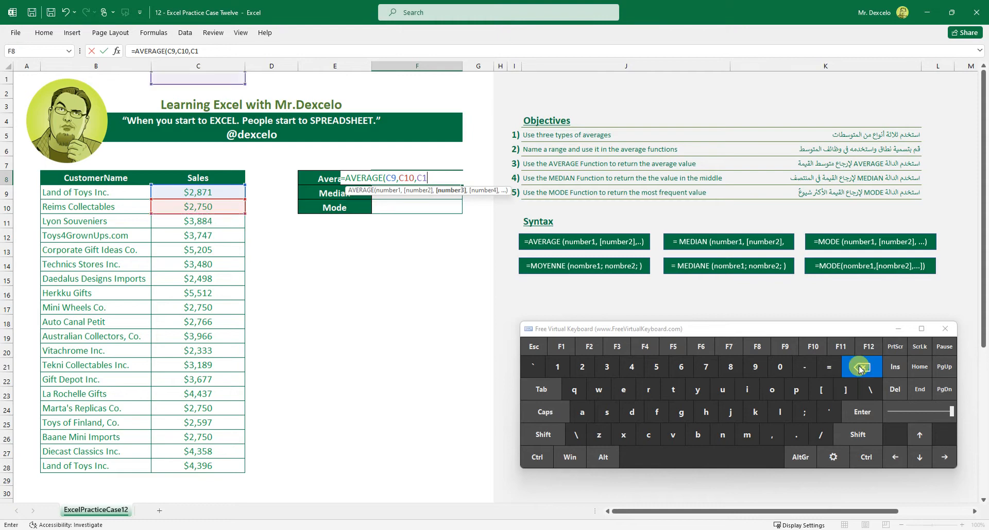
click(860, 367)
click(860, 367)
click(860, 367)
click(860, 367)
click(859, 368)
click(860, 368)
click(860, 367)
click(860, 368)
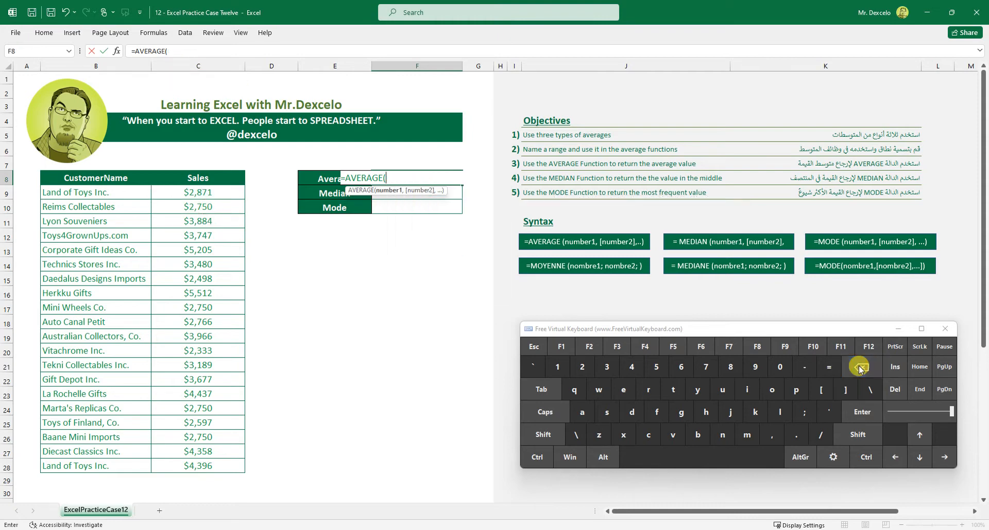
click(860, 367)
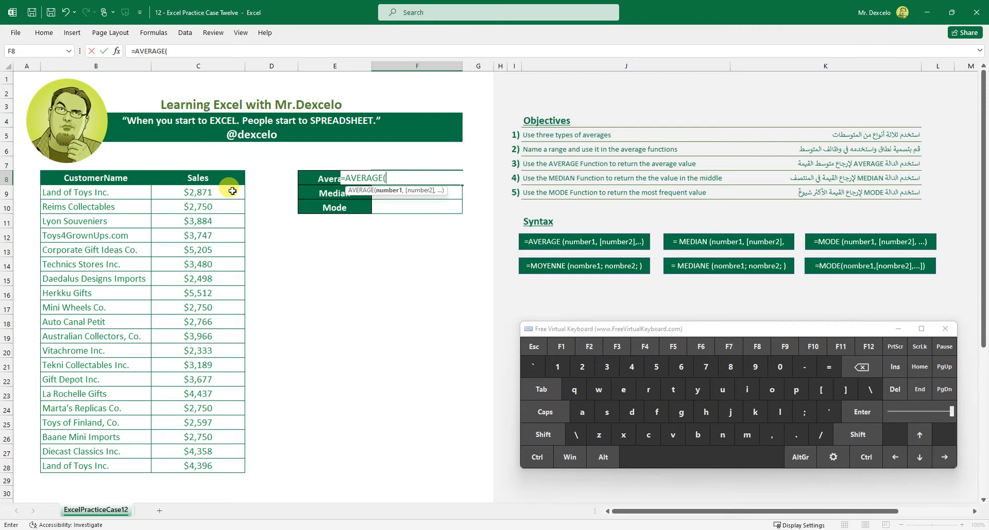
Enter ProductSales as the AVERAGE argument by selecting C9:C28, then cut it back to P and re-enter it from the suggestions for Pr
drag(232, 191, 232, 464)
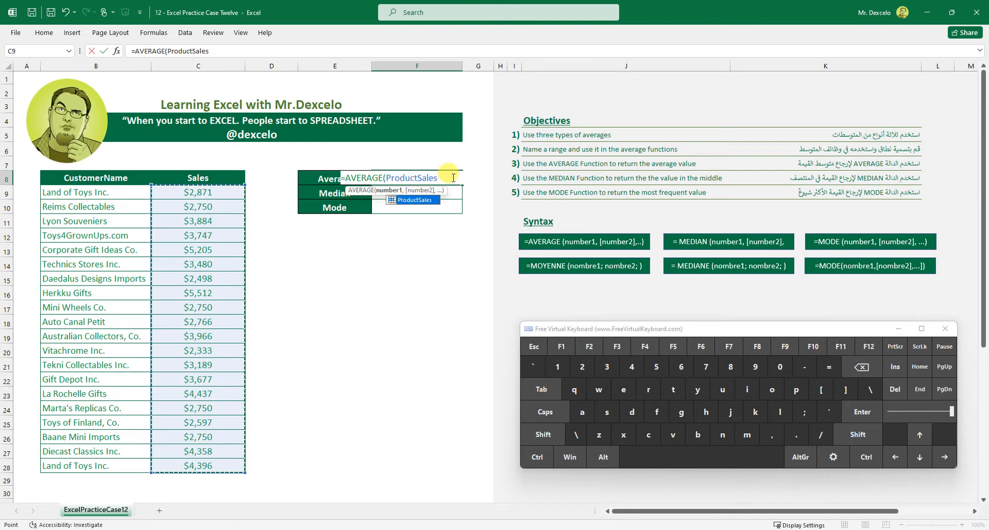
drag(440, 178, 387, 177)
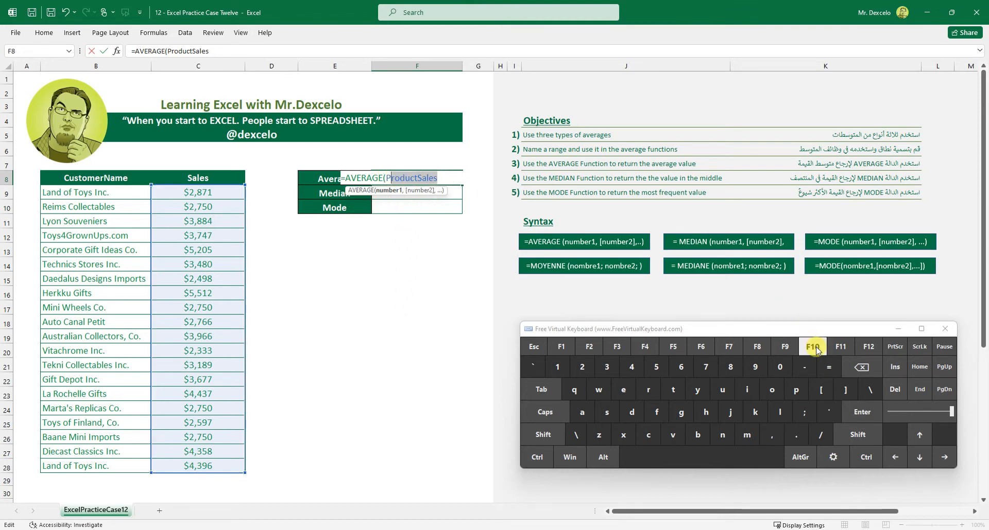
click(861, 367)
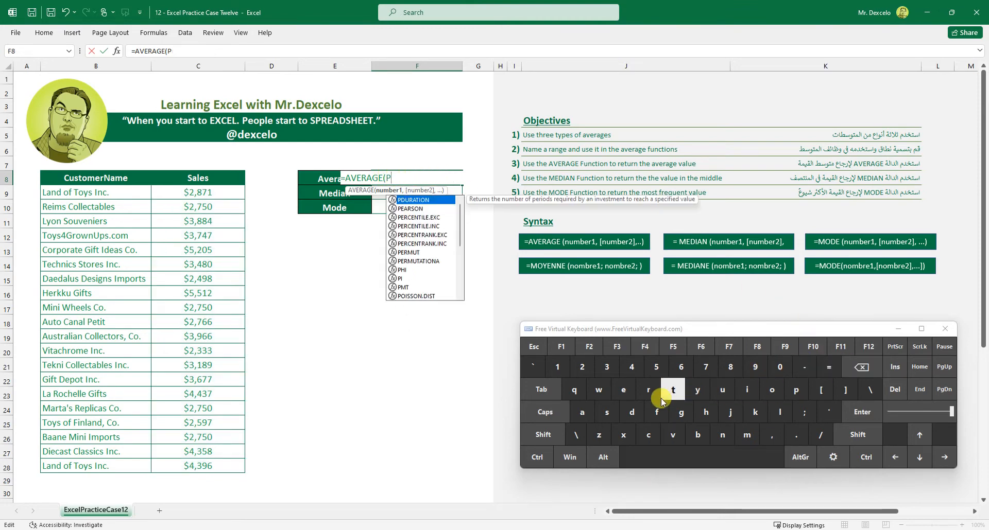
click(648, 390)
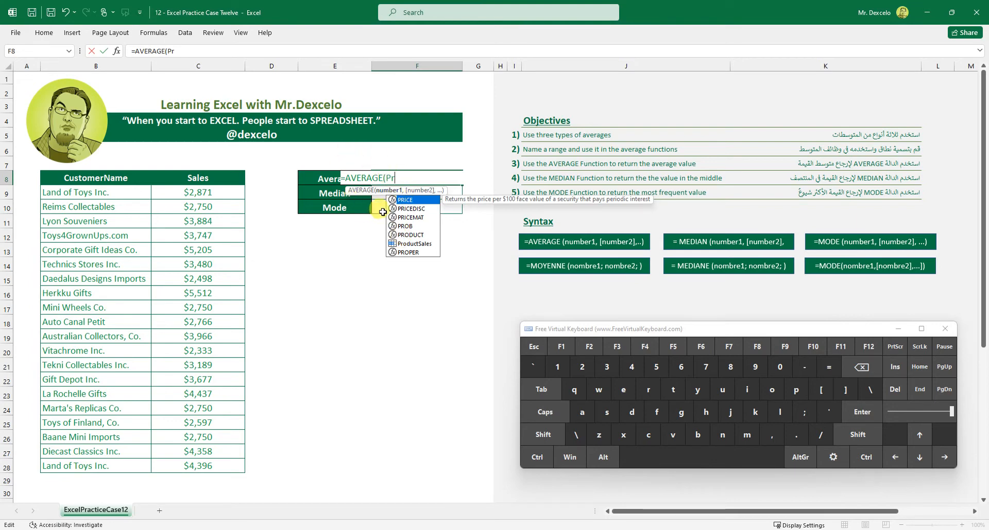
click(413, 246)
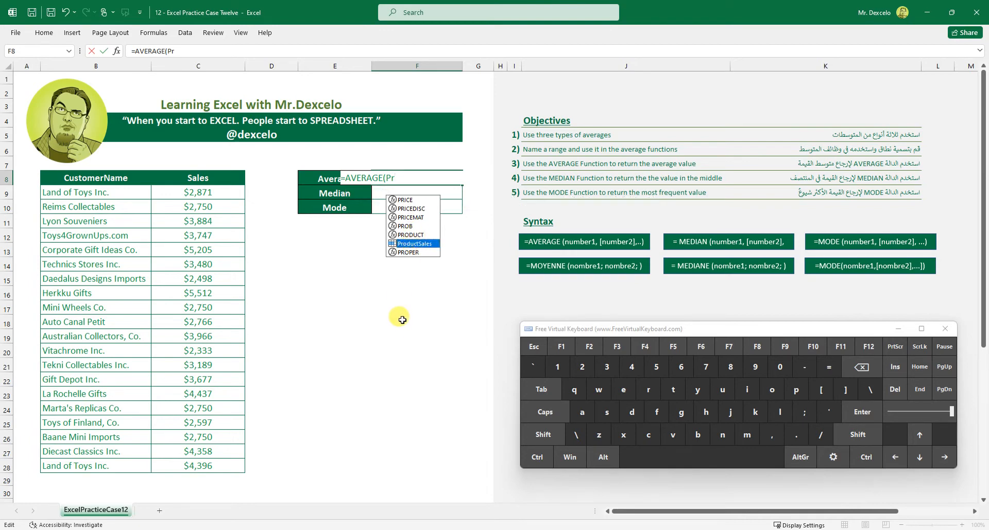
click(544, 395)
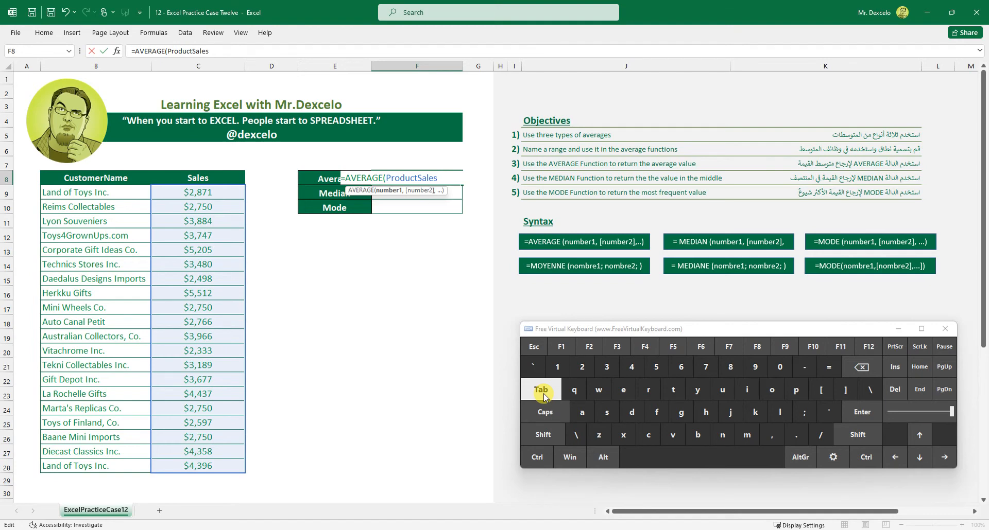
Close the AVERAGE formula's parenthesis after ProductSales and commit the formula in cell F8
click(543, 435)
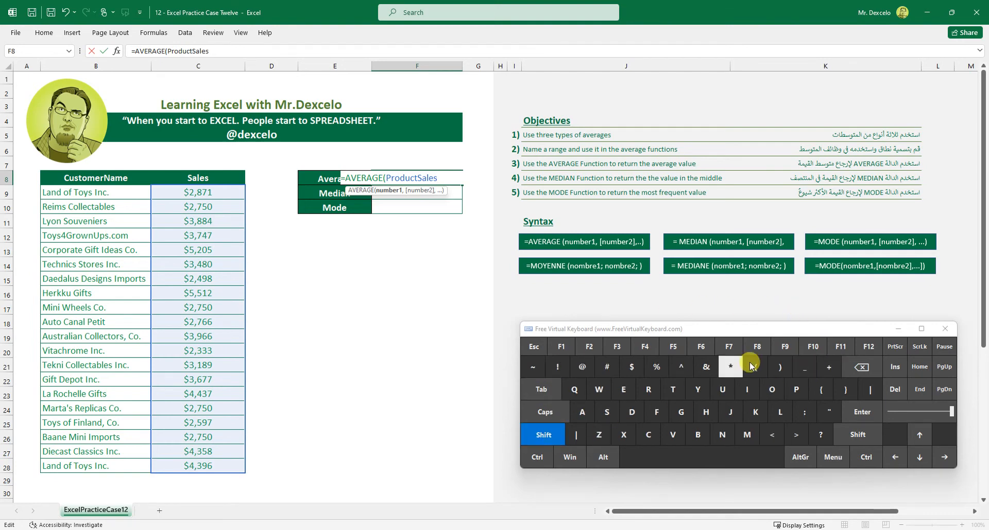
click(780, 367)
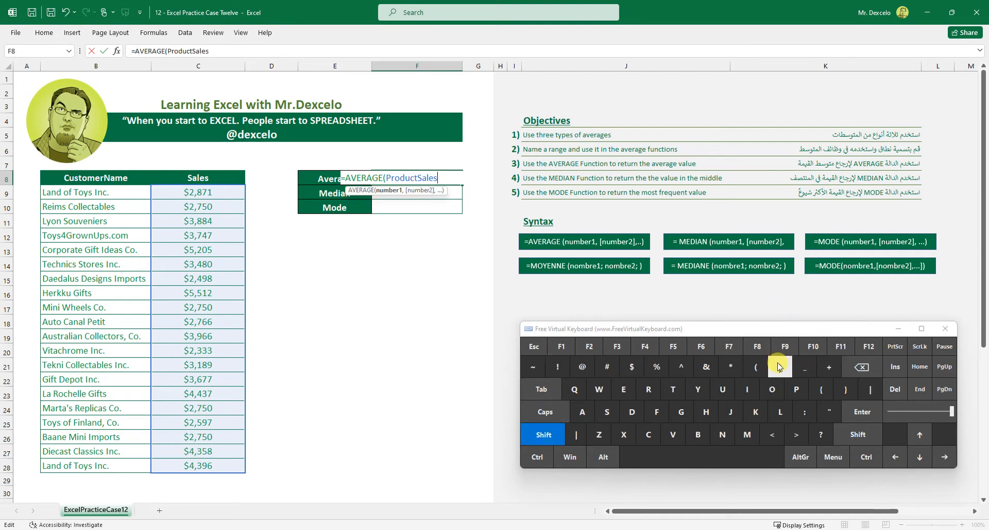
click(874, 407)
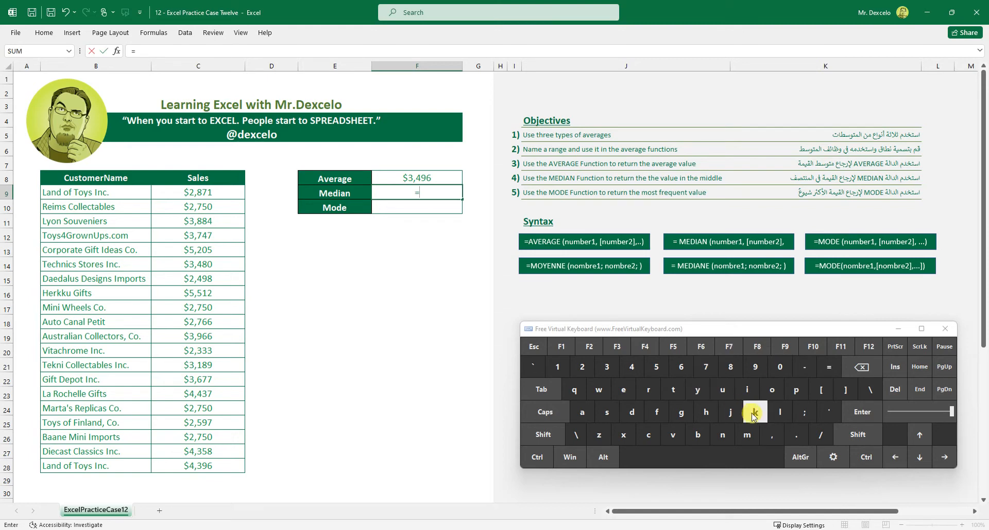
Enter the formula =MEDIAN(ProductSales) in cell F9, beside the Median label, using the named range
click(747, 435)
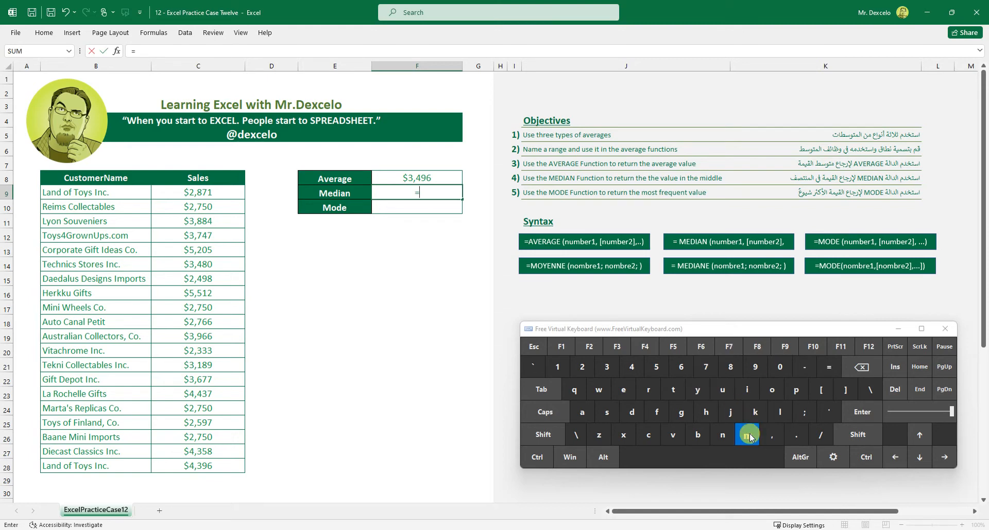
click(629, 390)
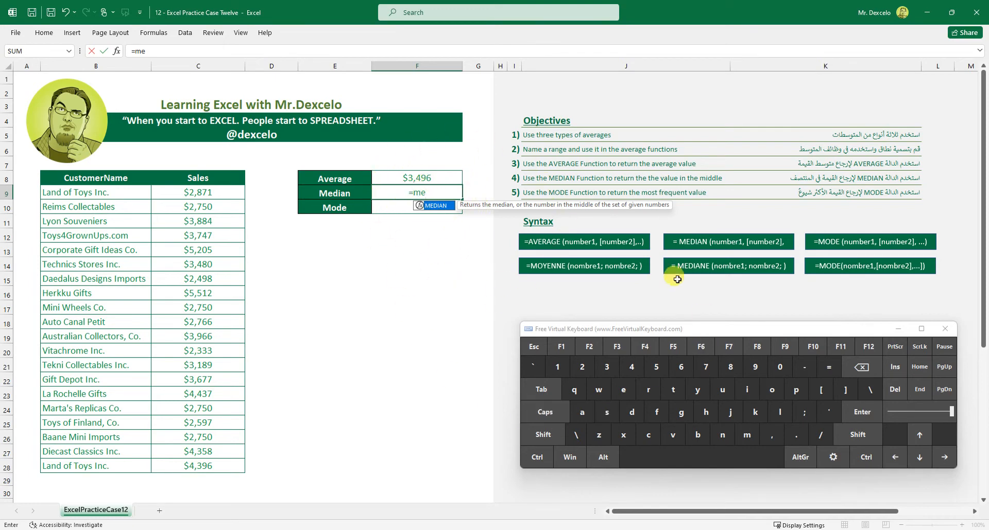
click(541, 389)
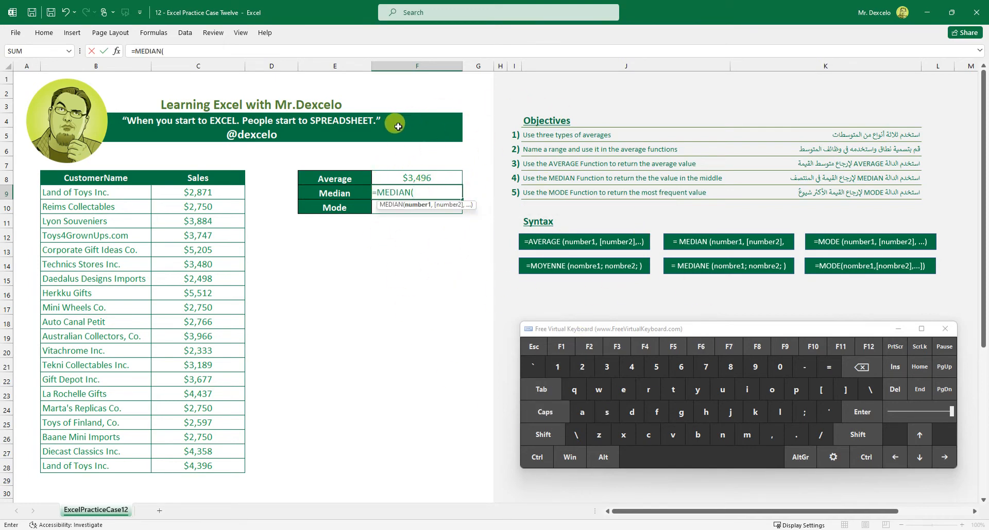
click(787, 393)
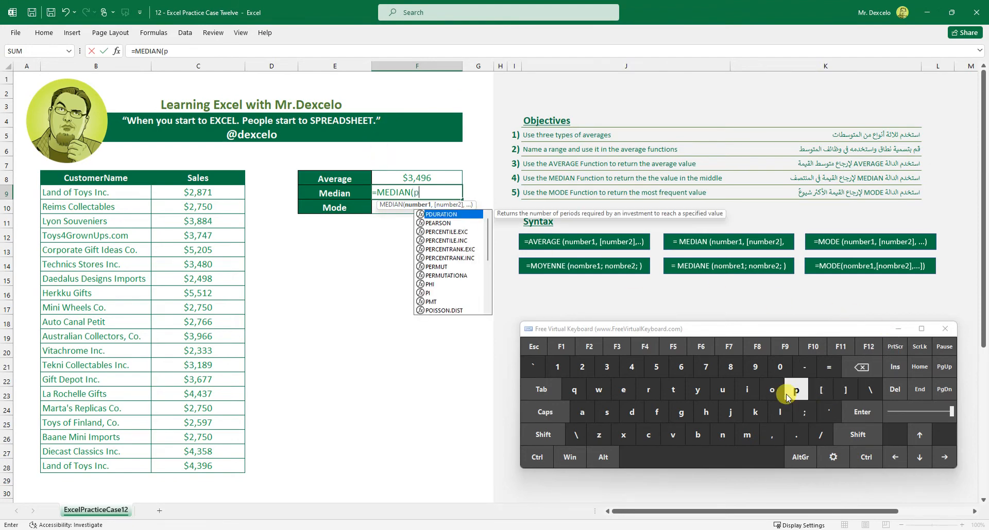
click(649, 390)
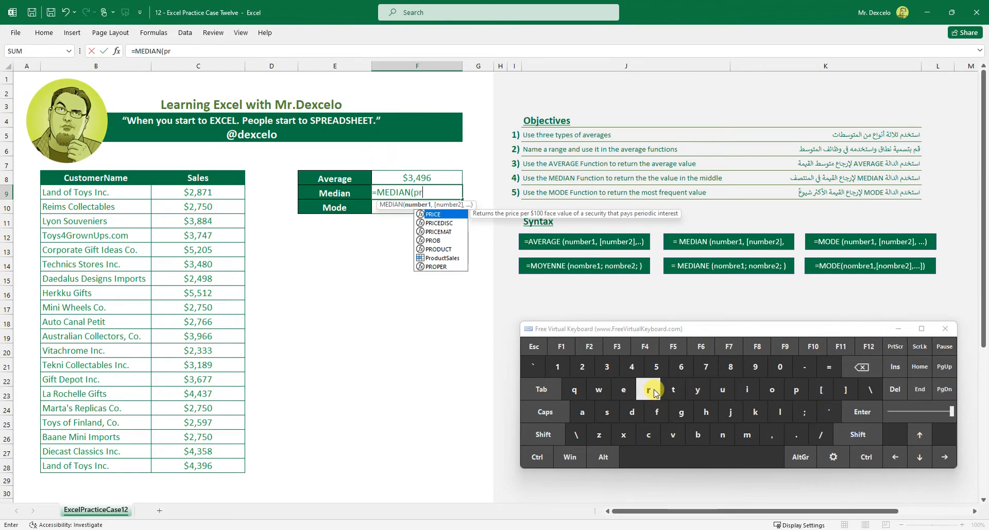
click(441, 258)
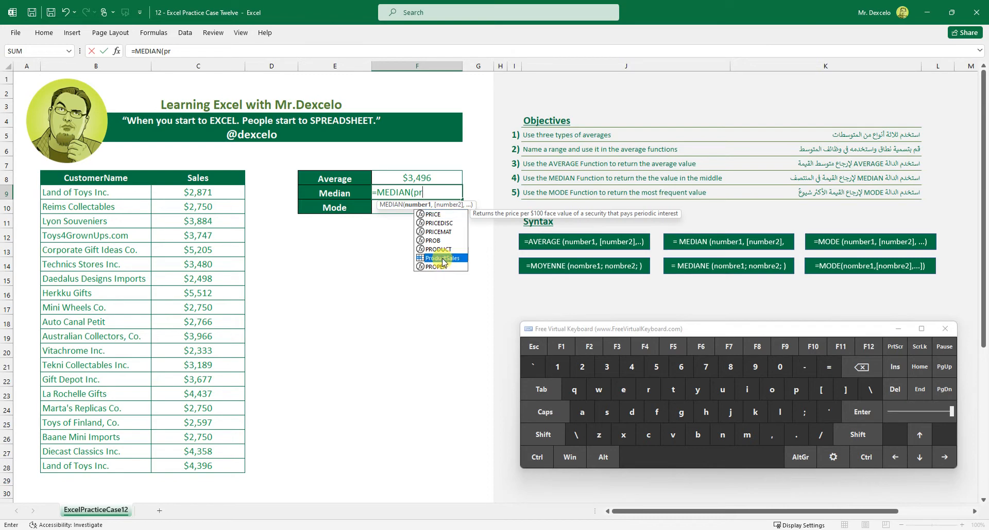
click(541, 390)
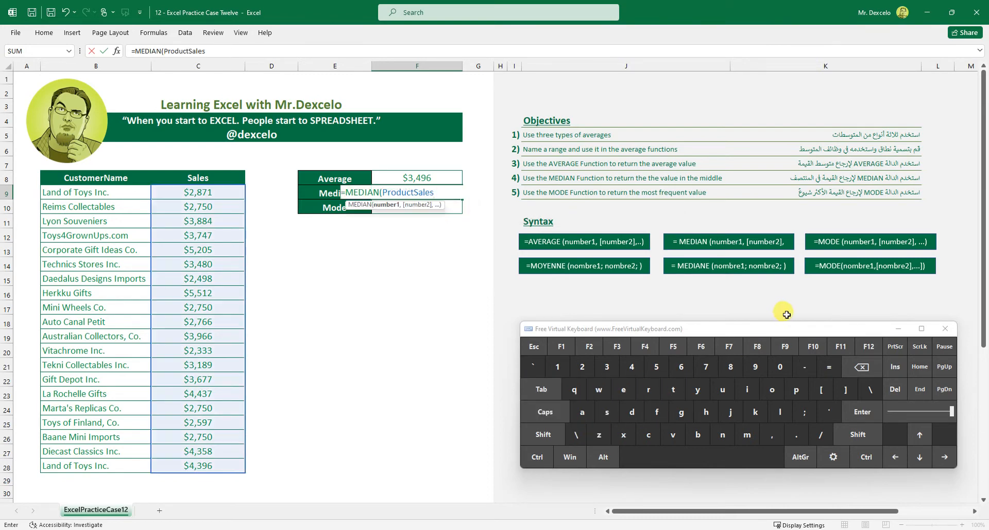
click(543, 435)
click(779, 367)
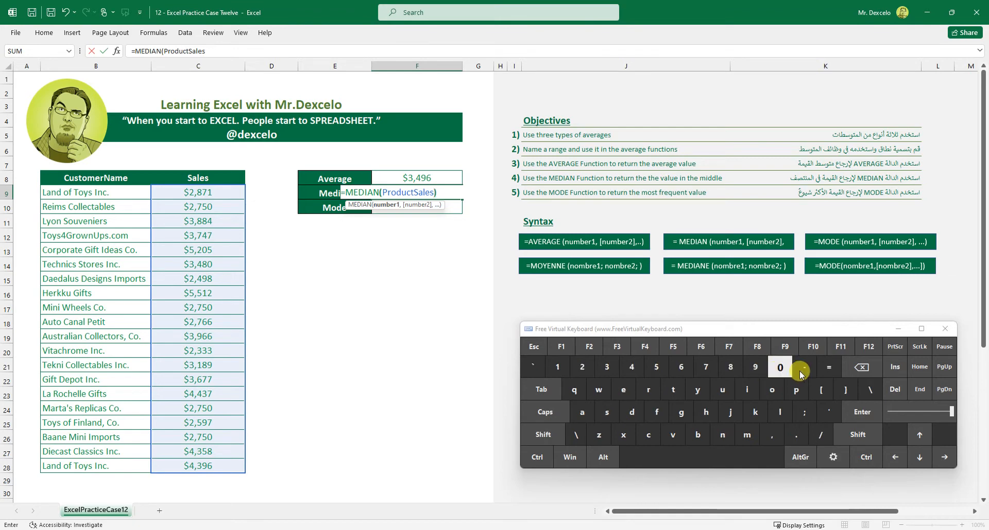
click(869, 413)
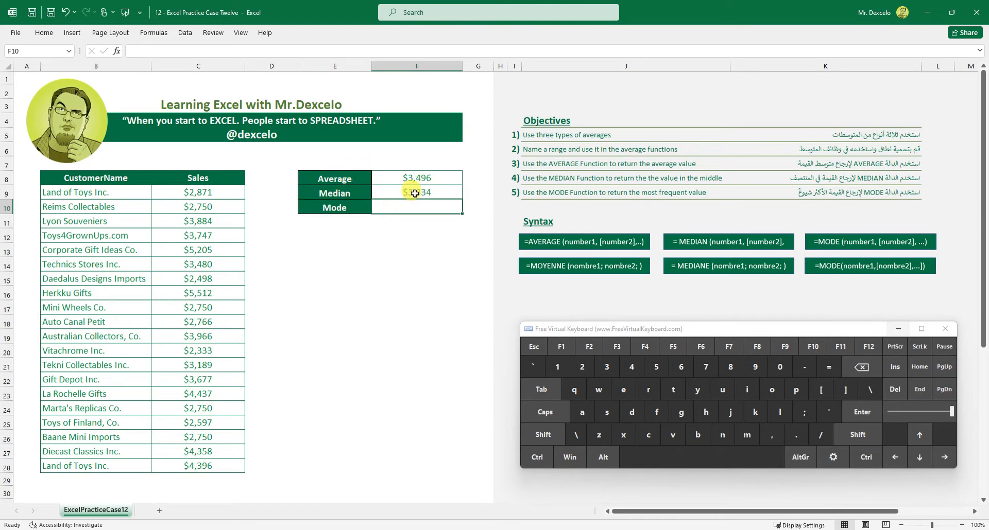
click(433, 189)
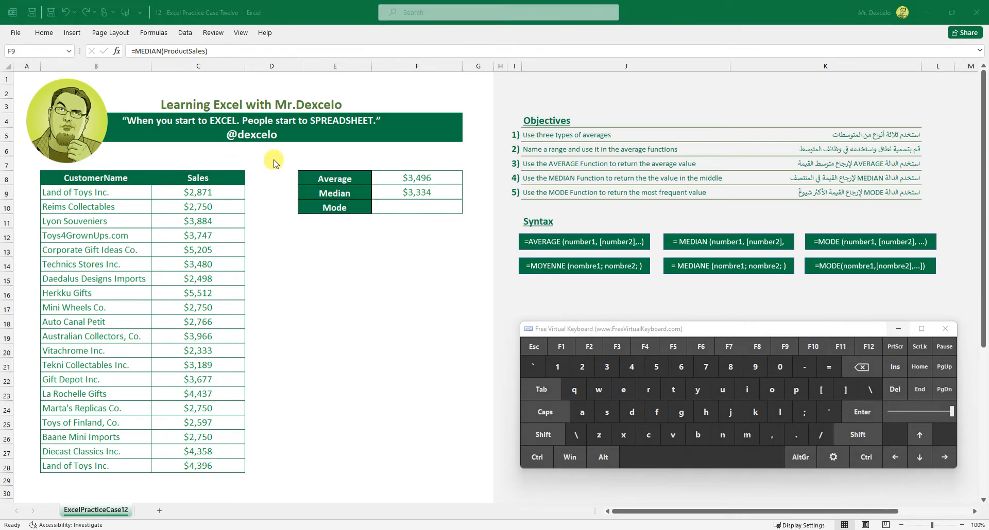
mouse_move(444, 177)
mouse_down()
mouse_move(464, 176)
mouse_move(450, 191)
mouse_move(465, 190)
mouse_up()
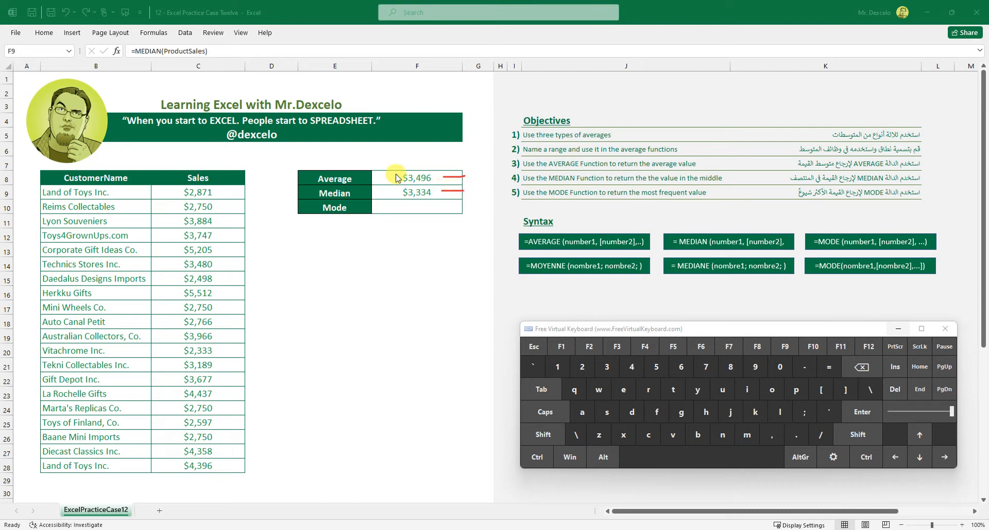
drag(395, 174, 393, 195)
key(Escape)
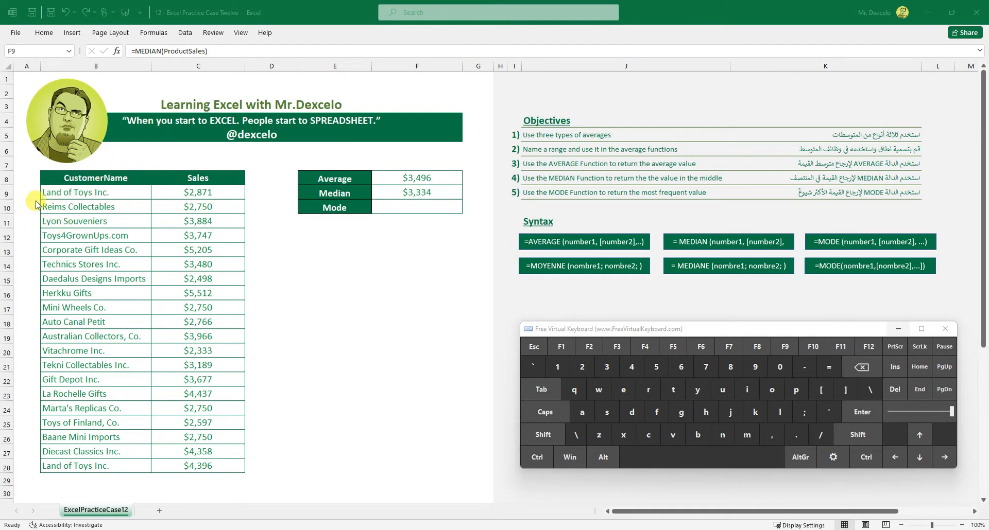
drag(32, 198, 50, 471)
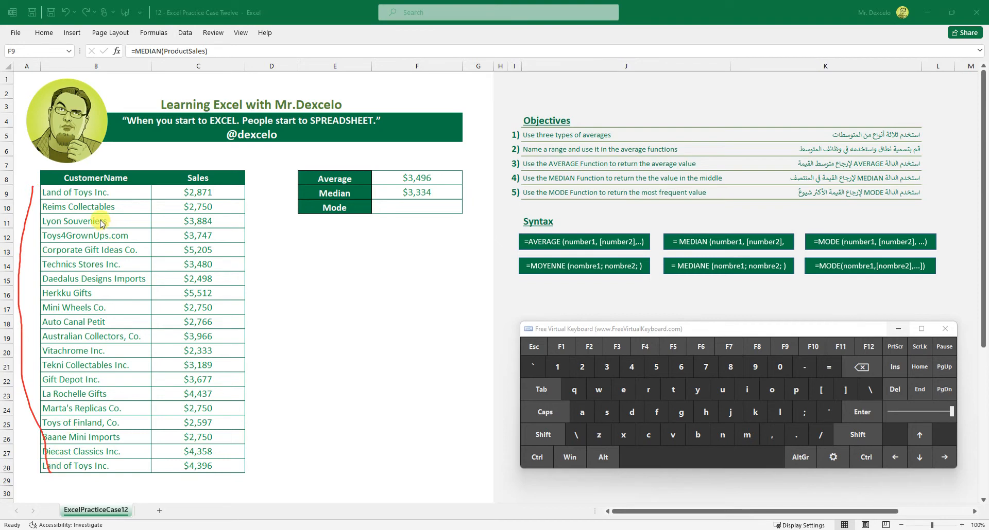
mouse_move(137, 189)
mouse_down()
mouse_move(152, 320)
mouse_move(138, 466)
mouse_up()
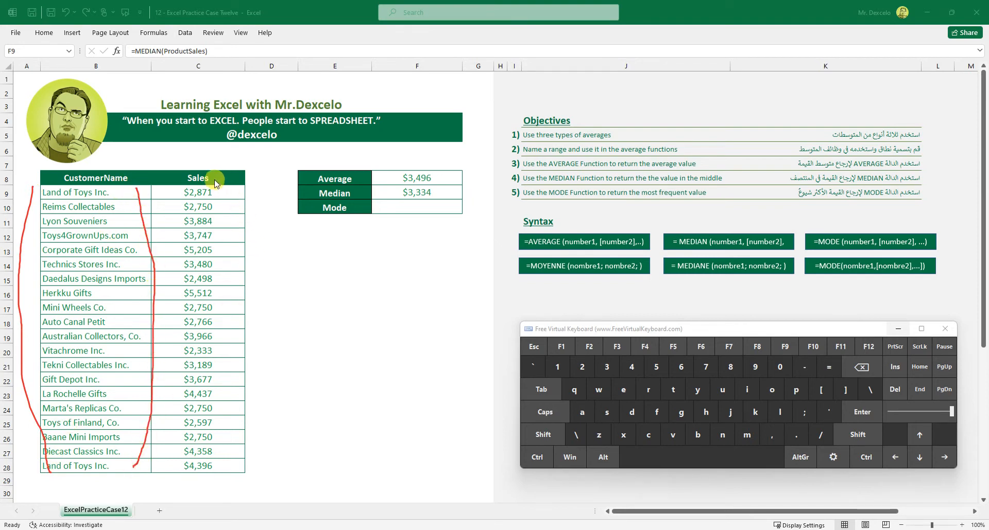
drag(217, 179, 219, 177)
mouse_move(233, 175)
mouse_down()
mouse_move(238, 186)
mouse_move(257, 180)
mouse_move(258, 169)
mouse_move(262, 183)
mouse_move(274, 178)
mouse_move(262, 177)
mouse_up()
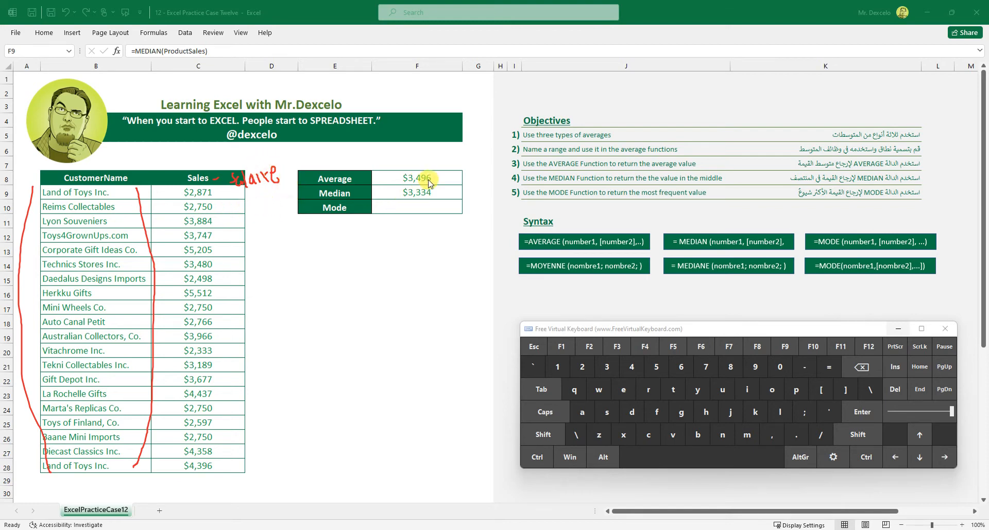
mouse_move(438, 178)
mouse_down()
mouse_move(448, 177)
mouse_move(451, 194)
mouse_up()
drag(456, 164, 464, 206)
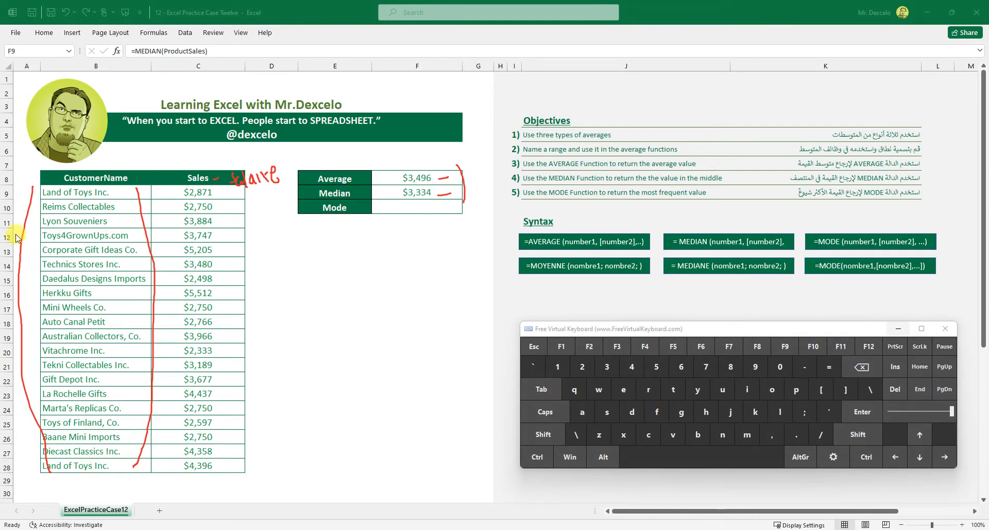
Try an extreme sales value of 100000 for Diecast Classics Inc. in cell C27
click(208, 451)
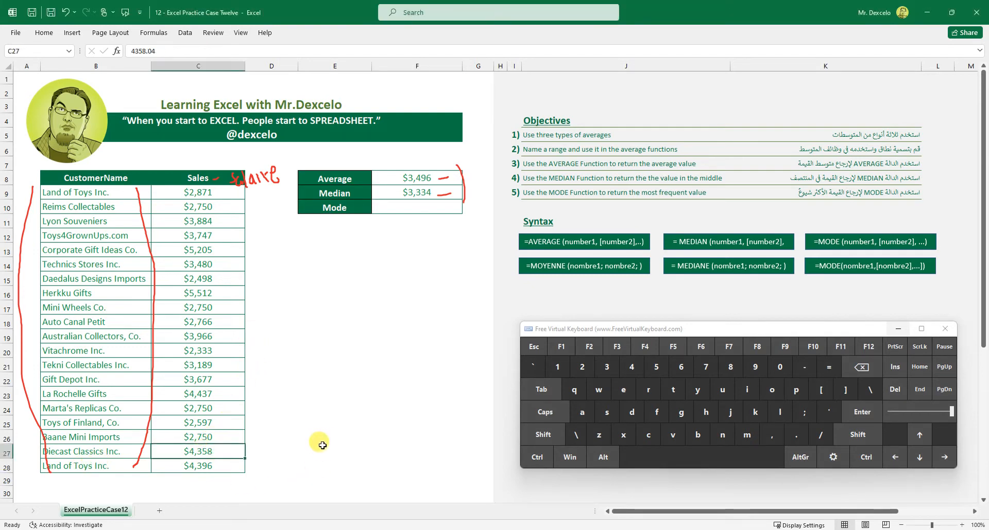
click(557, 367)
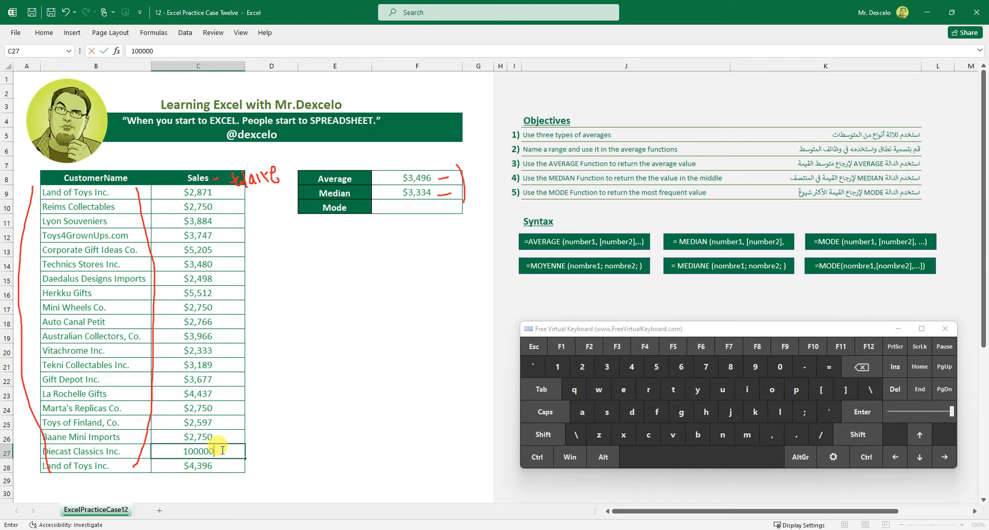
click(857, 410)
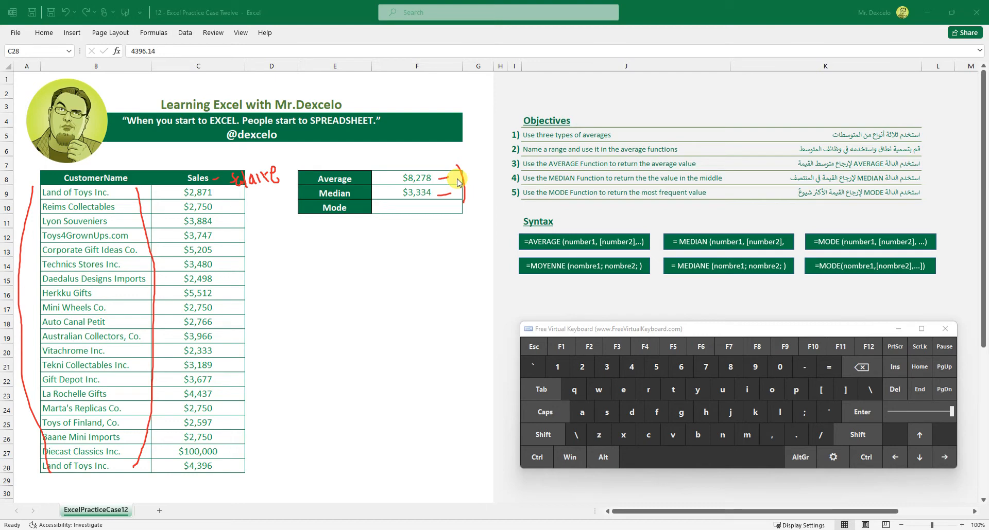
mouse_move(461, 184)
mouse_down()
mouse_move(457, 254)
mouse_move(353, 402)
mouse_move(267, 448)
mouse_move(250, 446)
mouse_move(258, 460)
mouse_up()
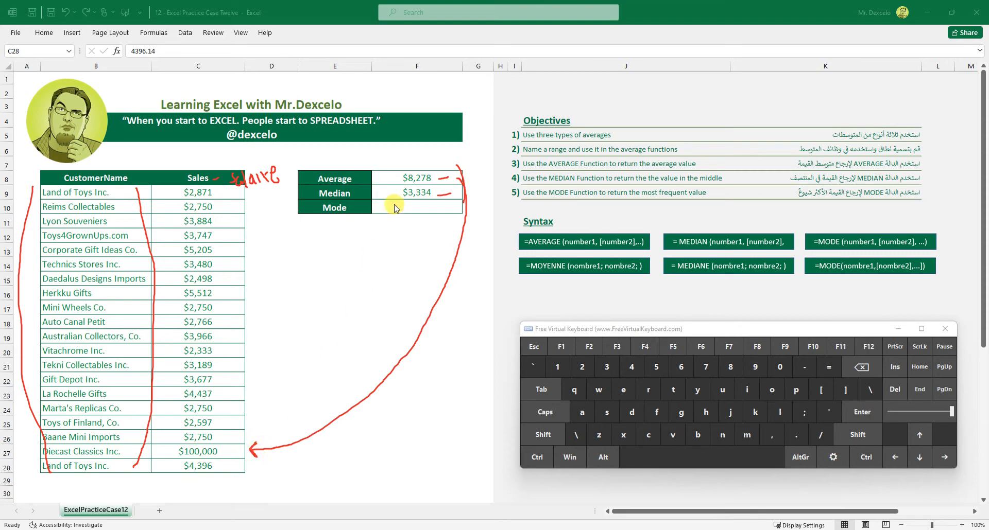
mouse_move(411, 168)
mouse_down()
mouse_move(398, 176)
mouse_move(430, 186)
mouse_move(421, 166)
mouse_move(407, 170)
mouse_up()
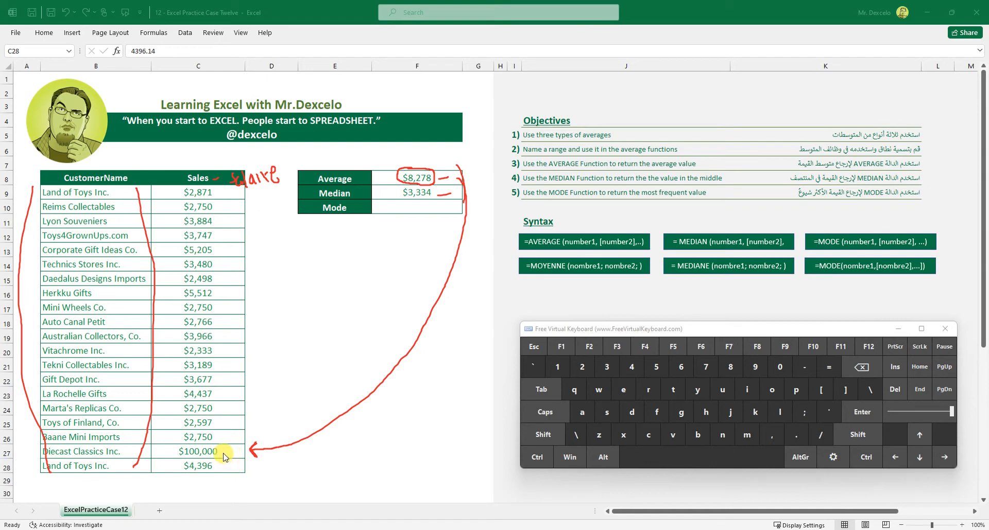
drag(223, 453, 240, 448)
drag(170, 445, 174, 453)
drag(254, 195, 257, 419)
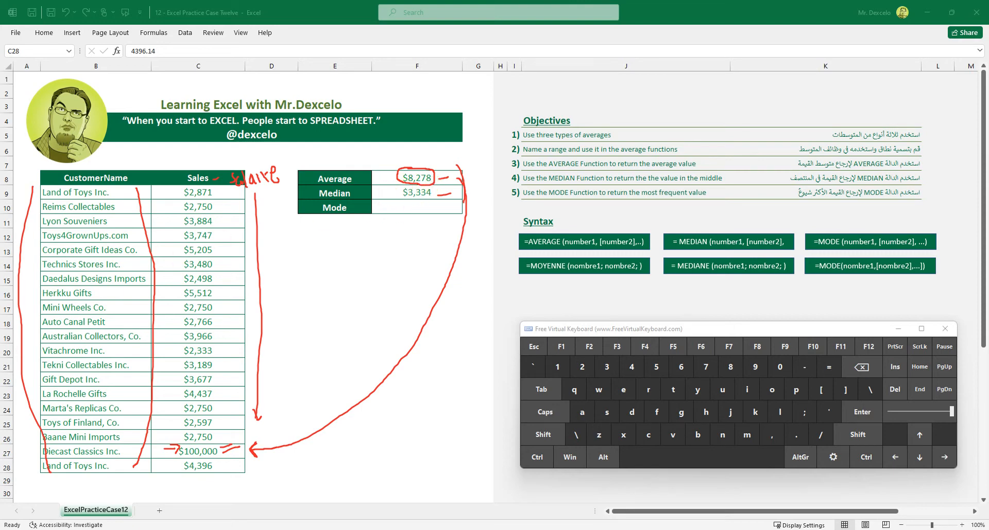
key(Escape)
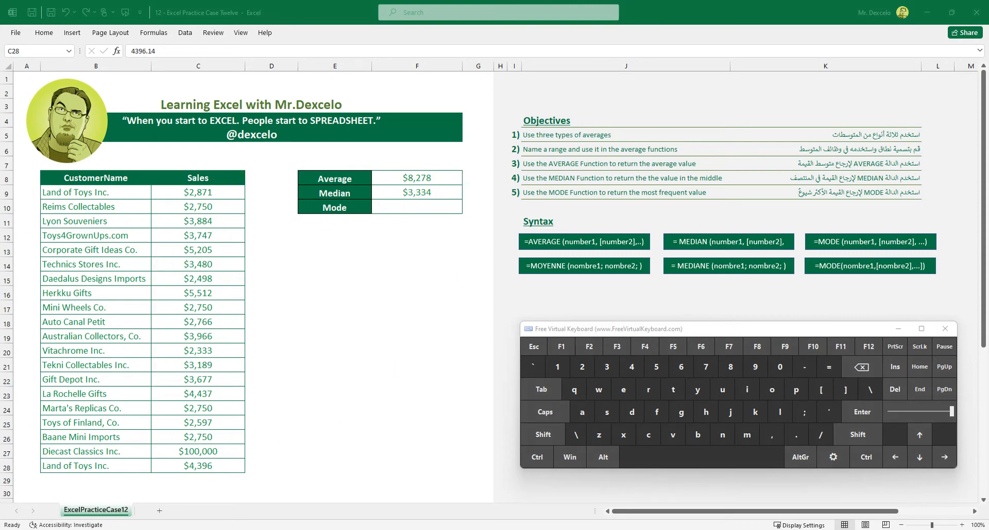
Undo the last change to the Diecast Classics Inc. sales value in cell C27
click(207, 451)
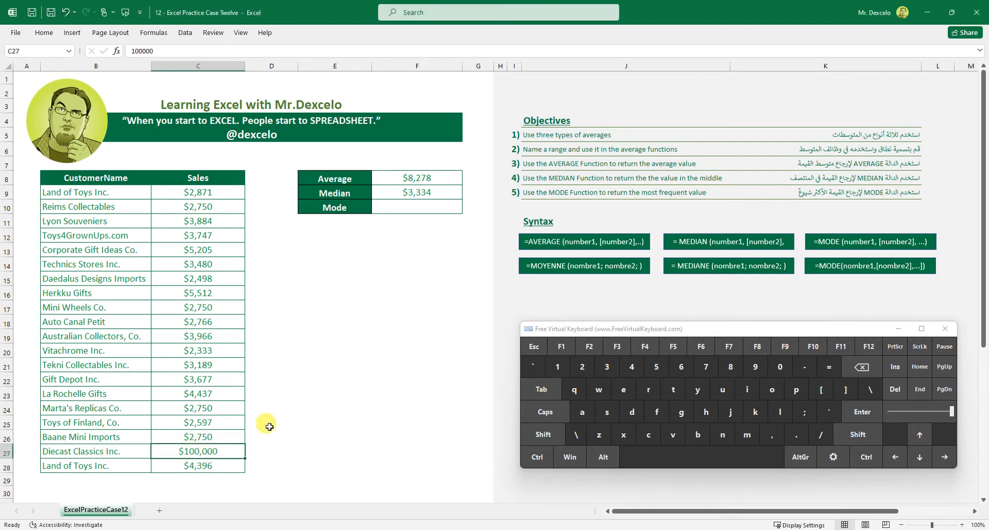
click(540, 465)
click(599, 435)
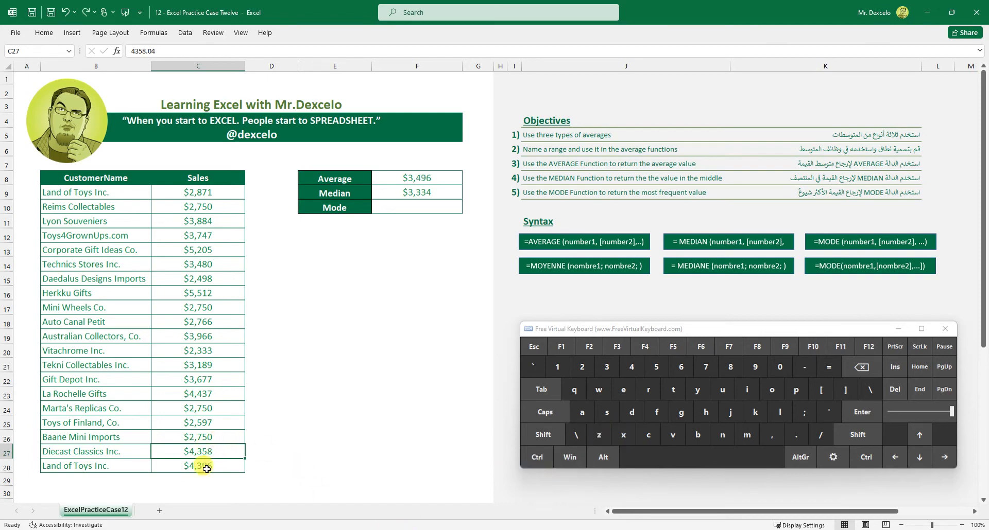
click(212, 309)
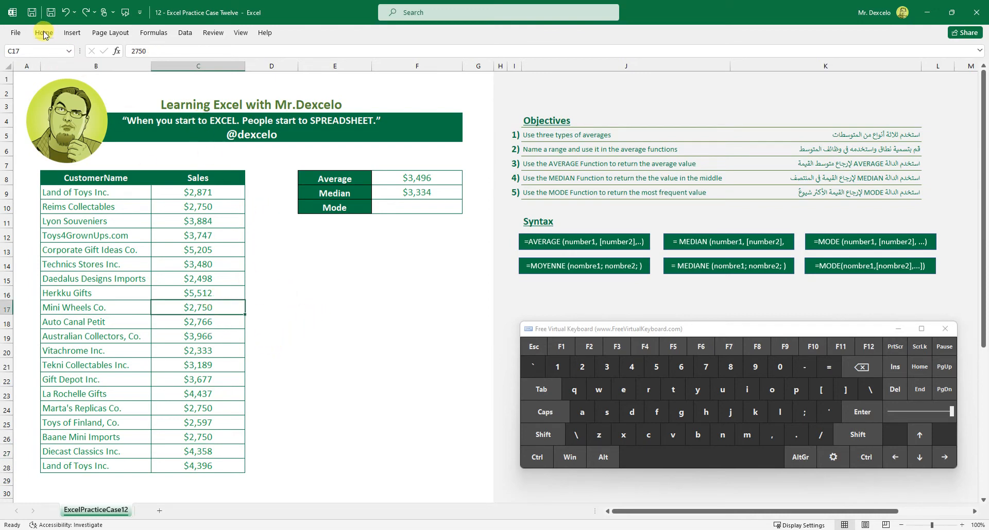
Begin a formula in cell F10, beside the Mode label, reviewing the MODE.MULT and MODE.SNGL descriptions before choosing the MODE function
click(396, 207)
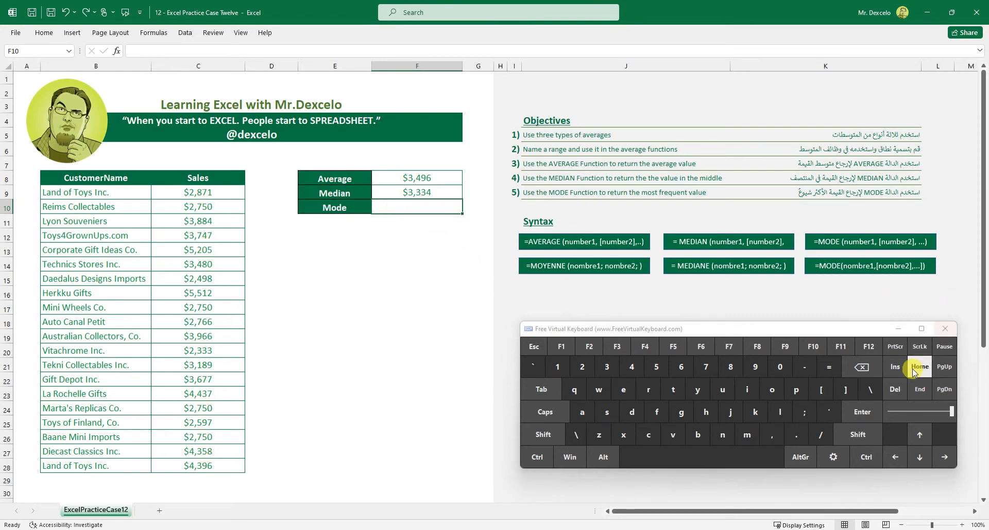
click(828, 367)
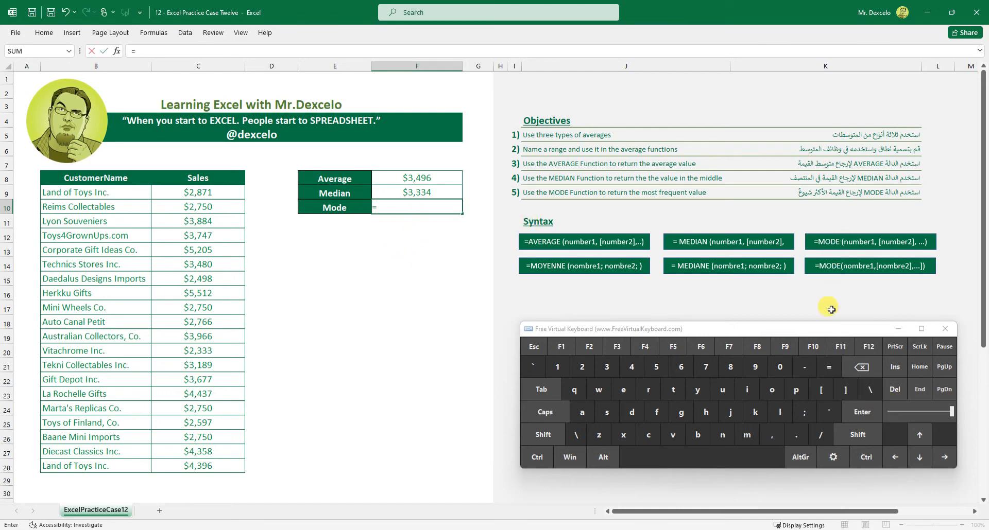
click(747, 435)
click(771, 390)
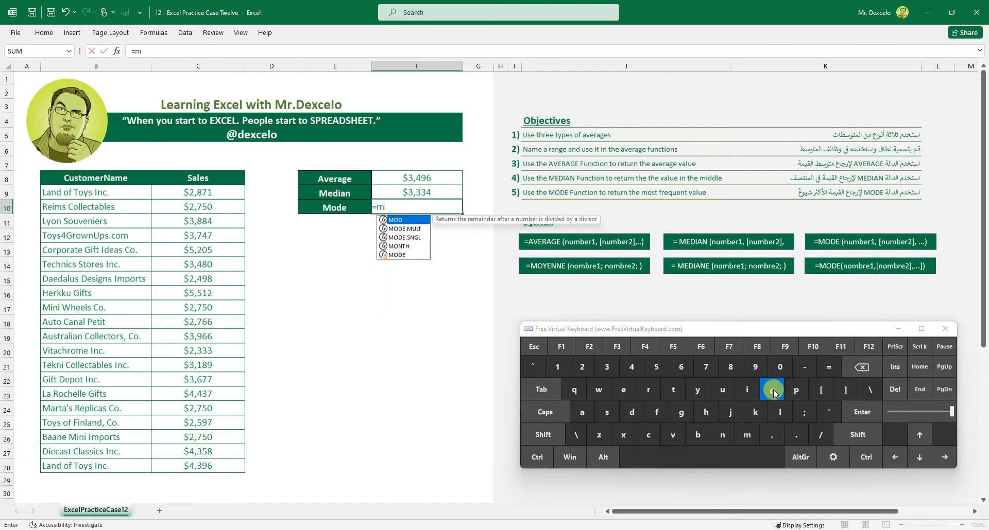
click(631, 412)
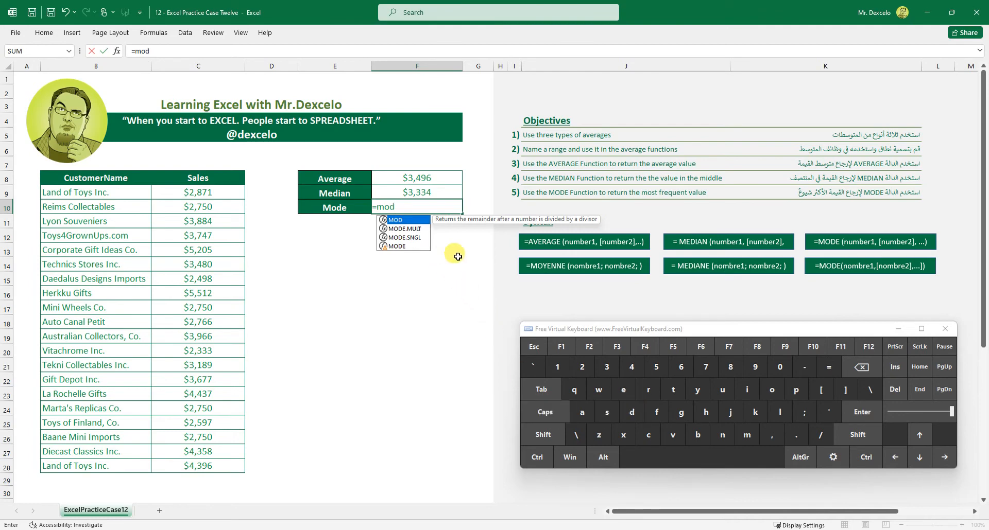
click(625, 392)
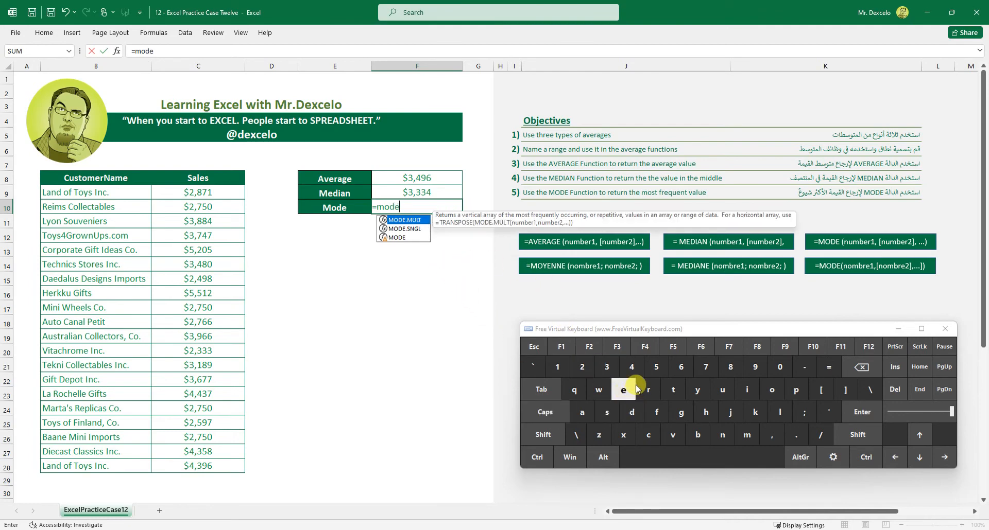
click(407, 238)
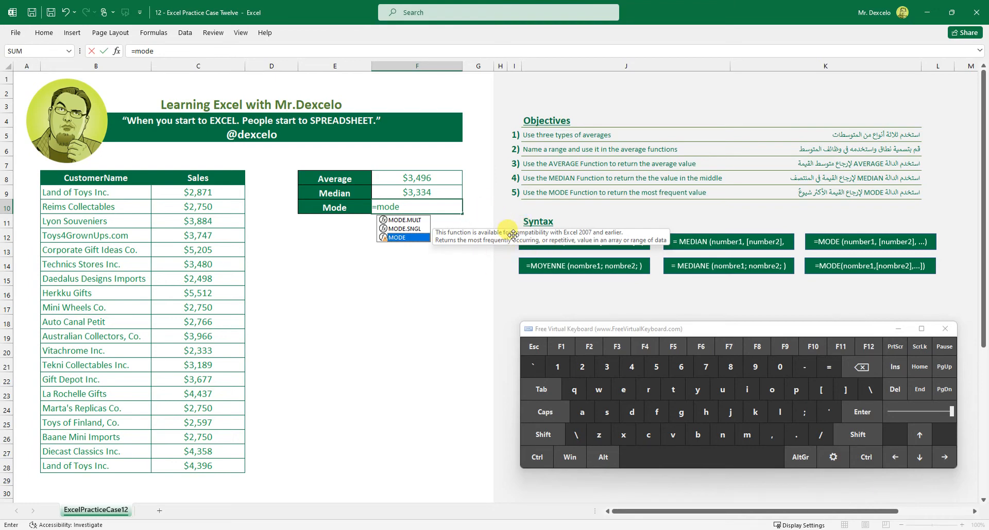
click(407, 230)
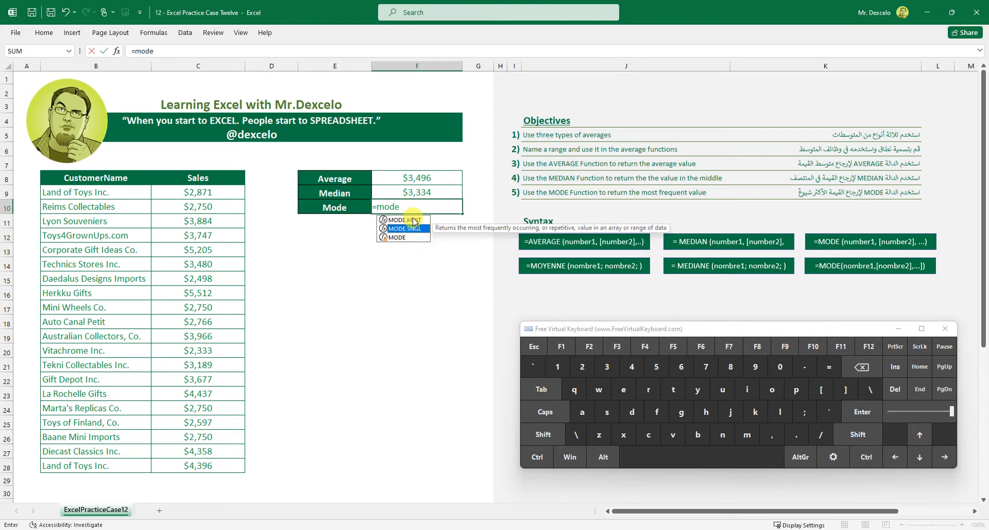
click(414, 221)
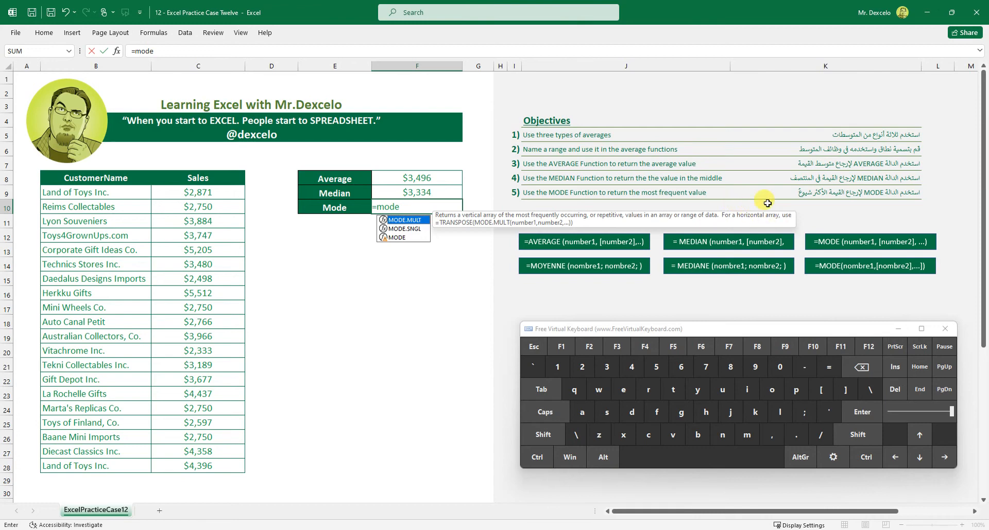
click(404, 228)
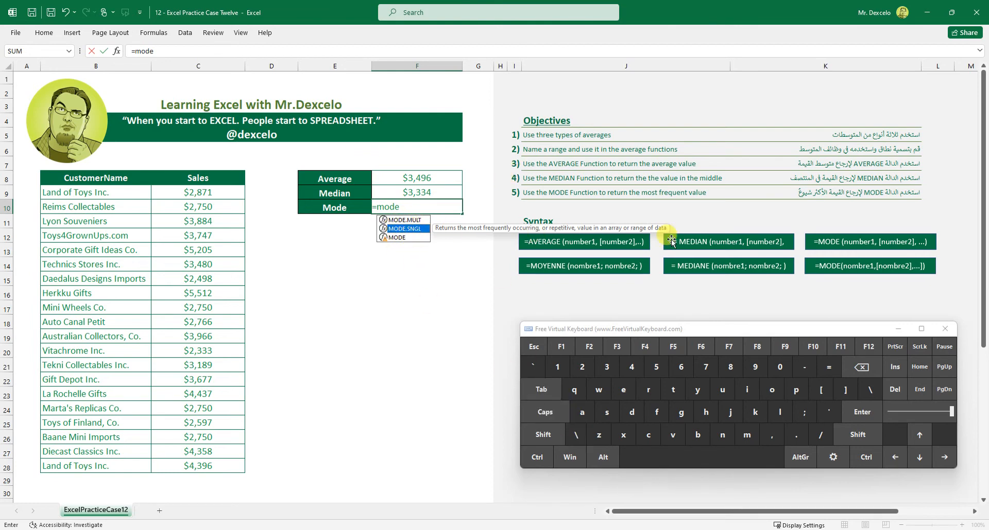
click(399, 237)
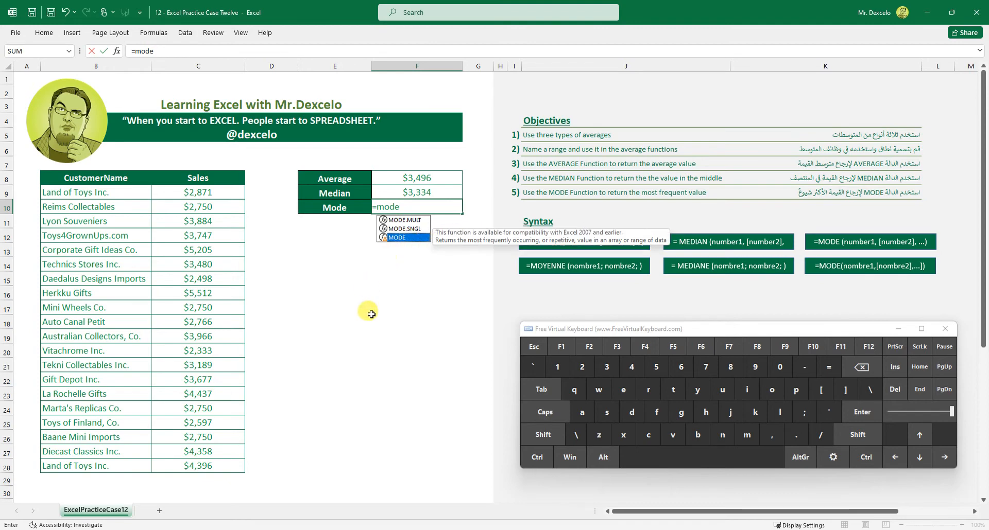
click(541, 389)
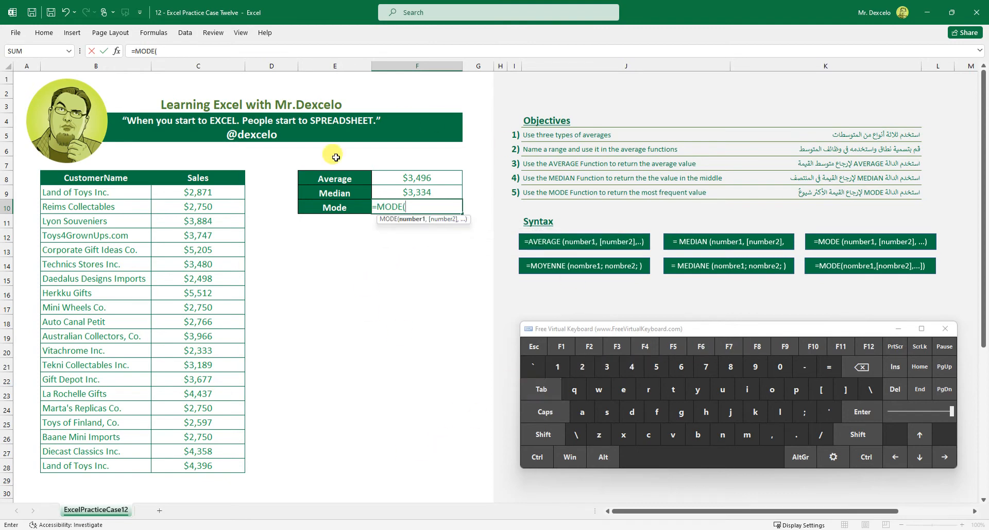
Use the named range ProductSales as the MODE function's argument, close the parenthesis and commit the formula in cell F10
click(796, 390)
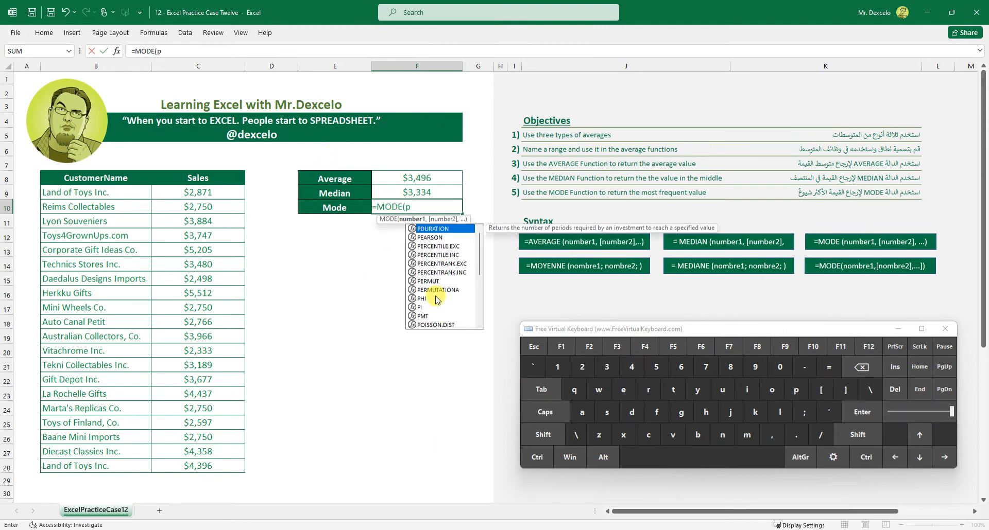
click(648, 390)
click(772, 390)
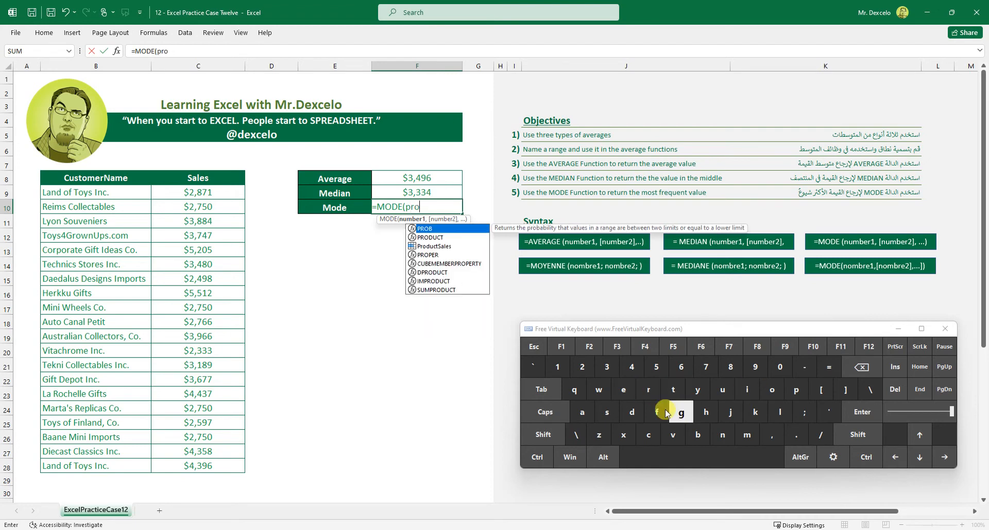
click(638, 413)
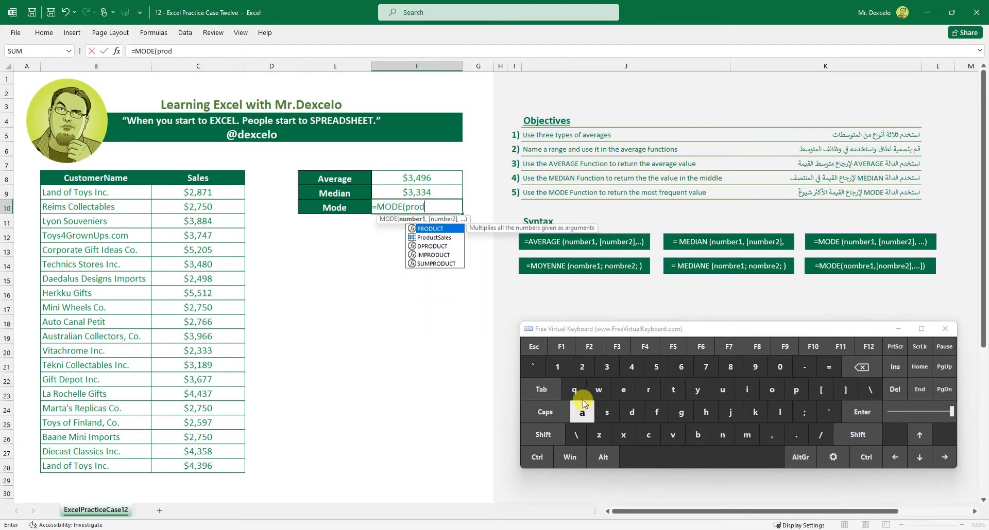
click(447, 241)
click(541, 390)
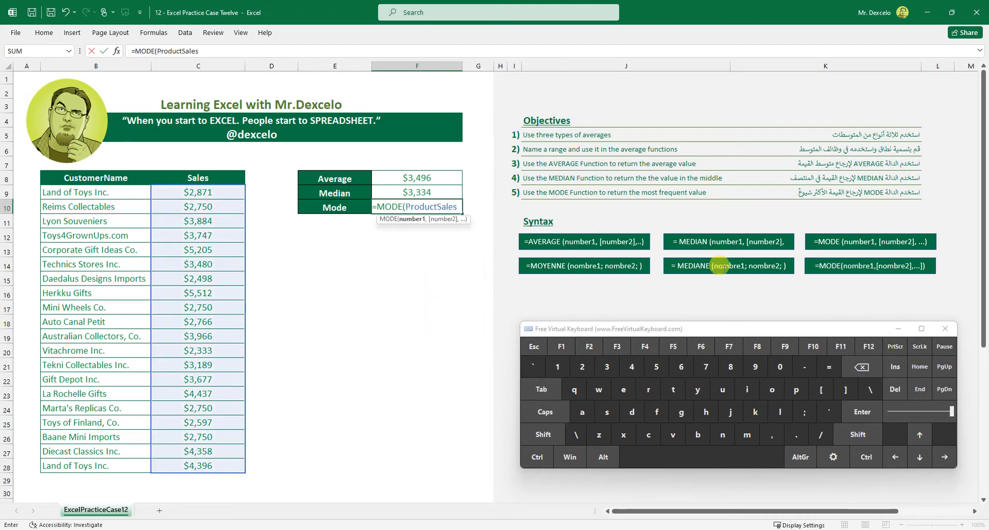
click(543, 435)
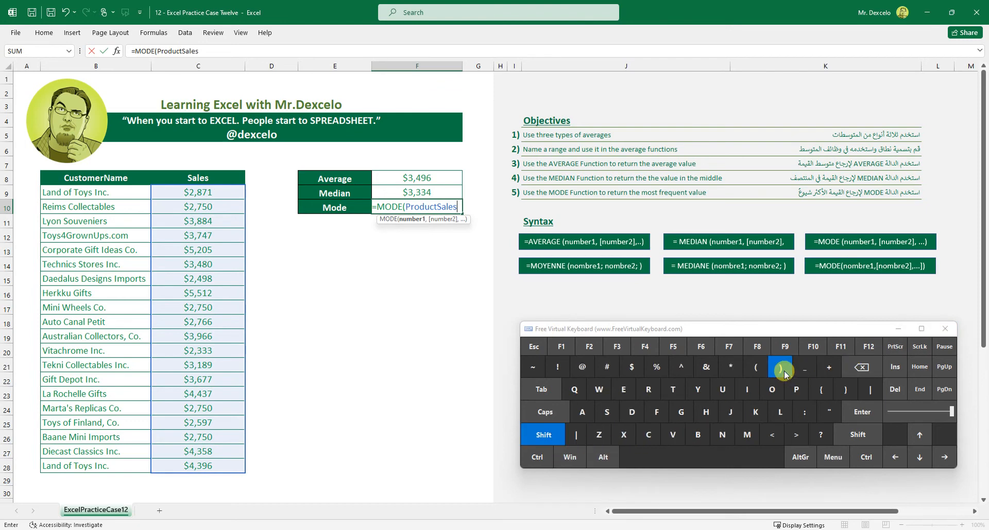
click(781, 368)
click(537, 457)
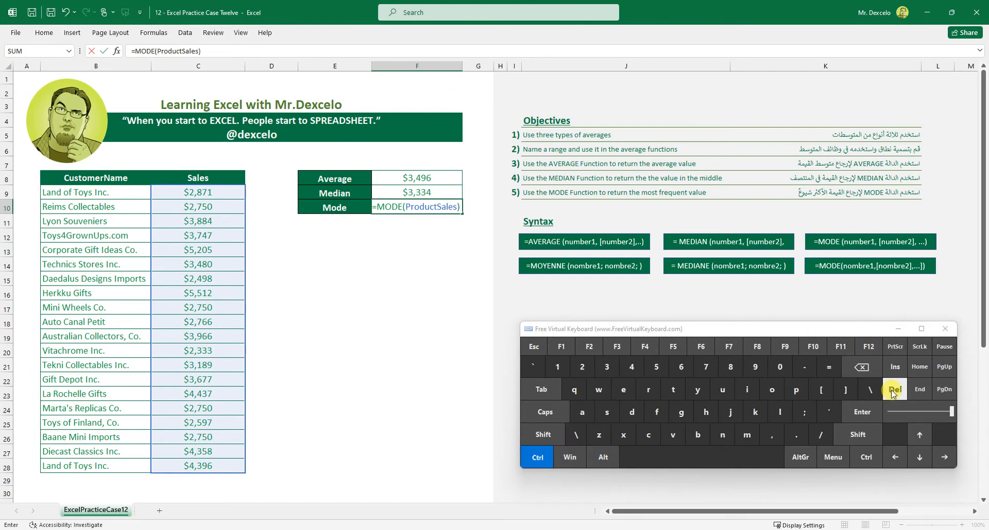
click(870, 415)
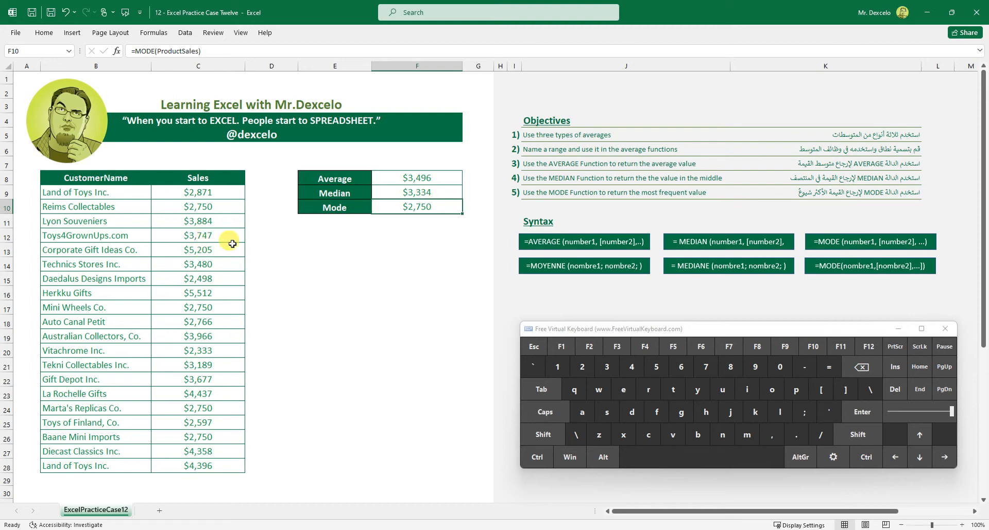
Sort the customer table by the Sales column from smallest to largest
click(205, 246)
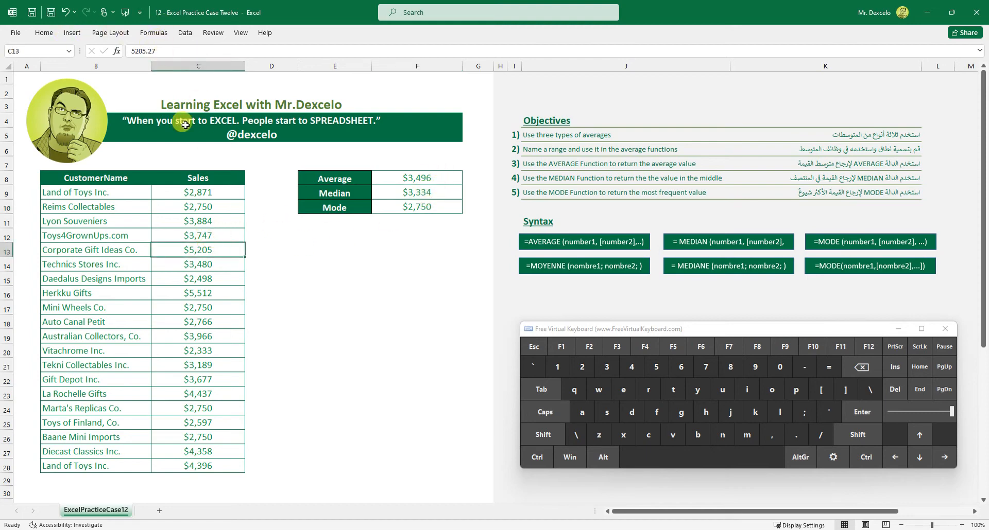
click(199, 290)
click(203, 237)
click(204, 302)
click(206, 249)
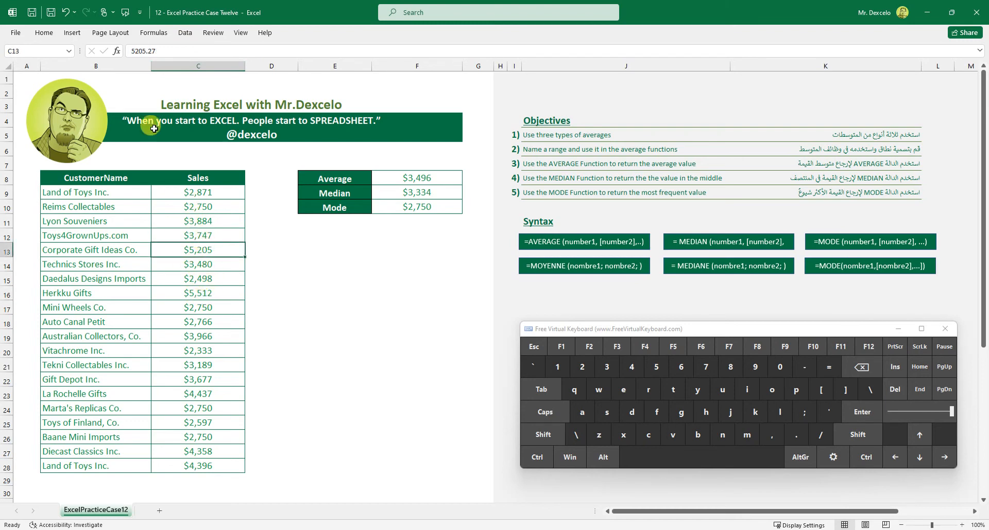
click(184, 32)
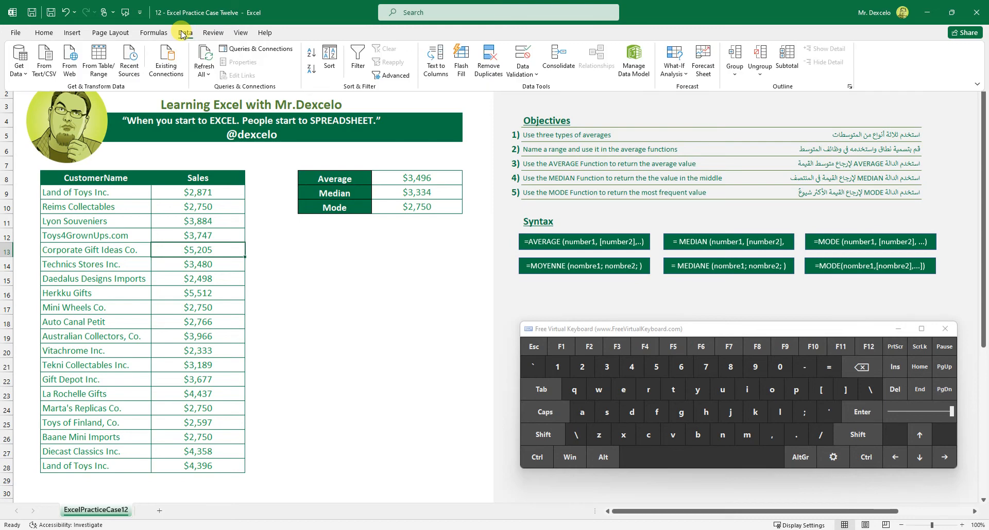
click(312, 53)
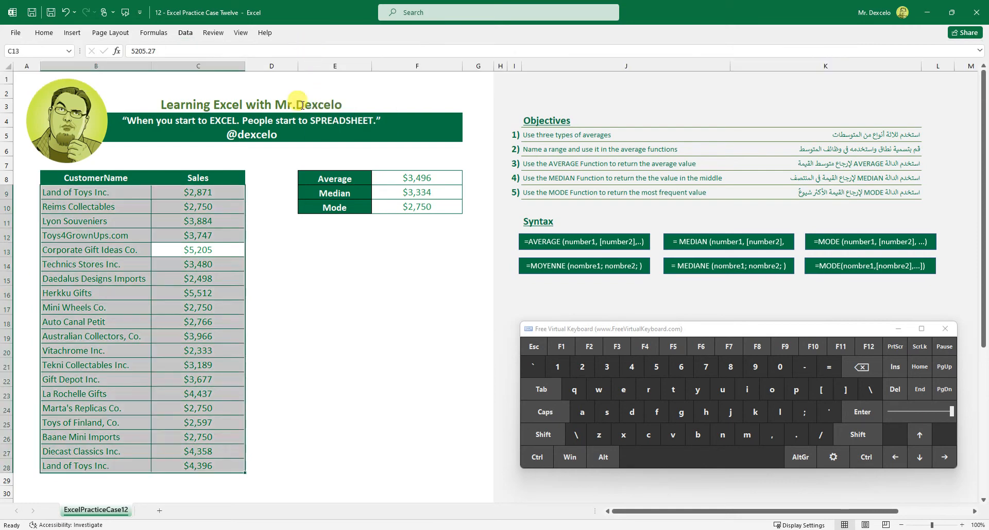
Examine the sorted Sales column and the repeated values in C12:C15 to check them against the Mode result
click(219, 211)
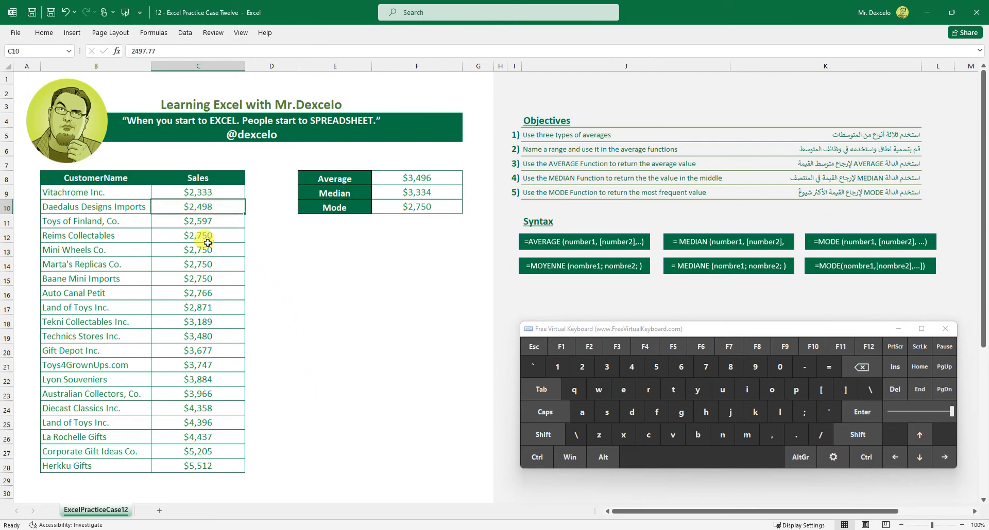
click(202, 309)
click(214, 423)
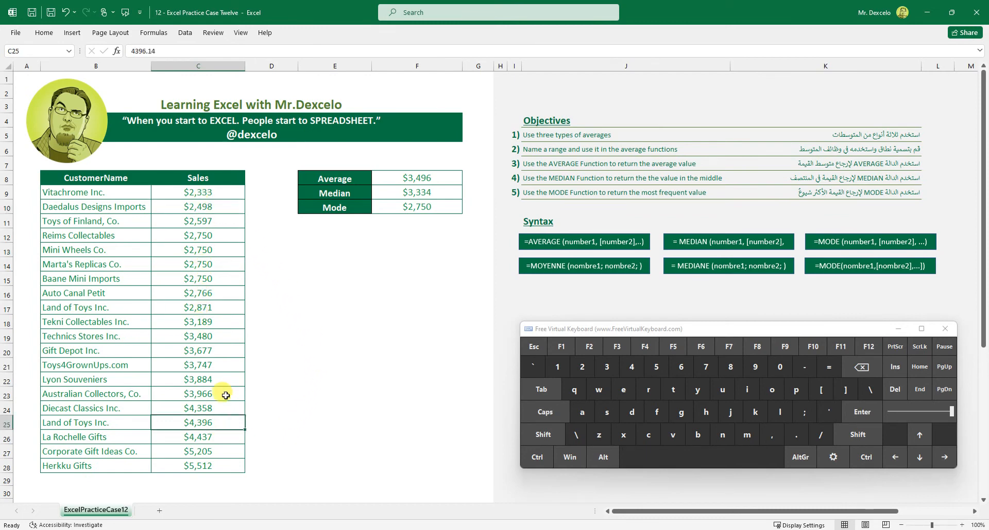
click(217, 233)
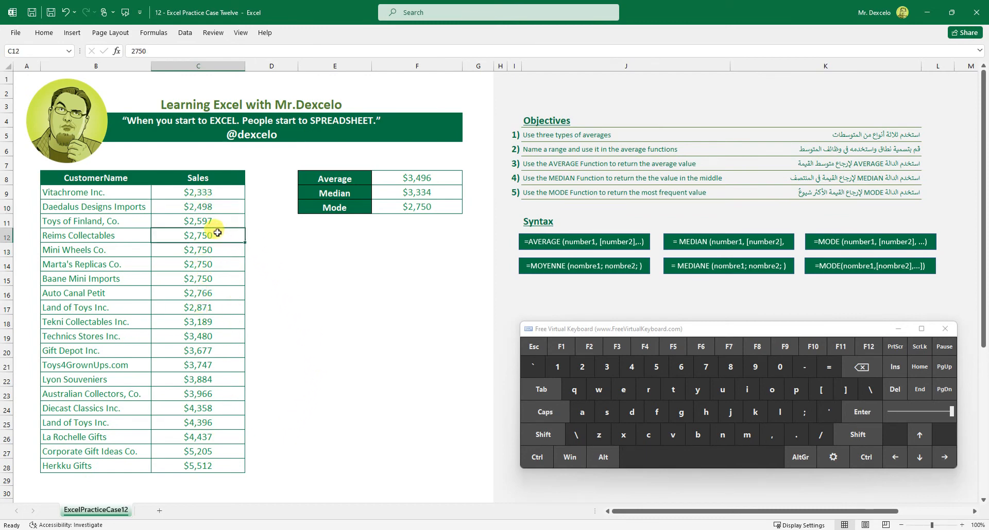
drag(217, 233, 213, 279)
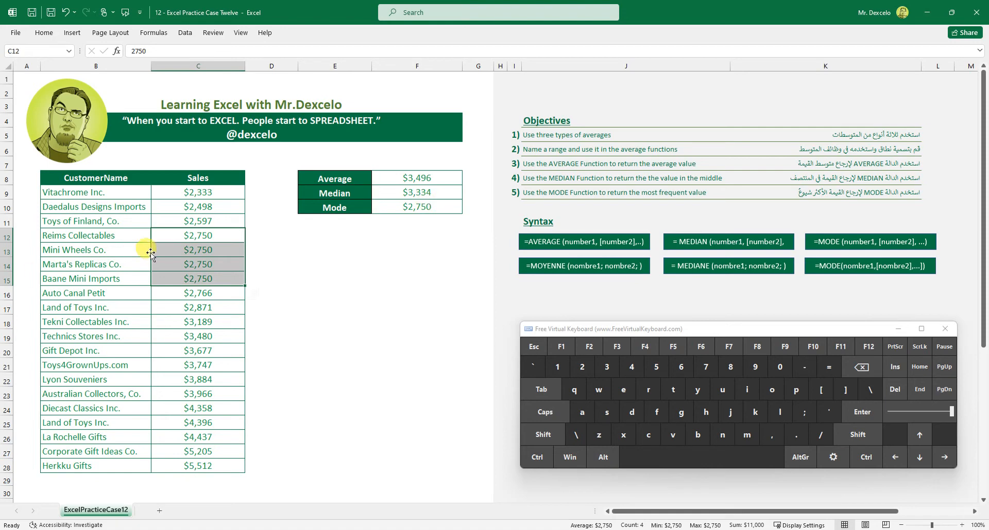
click(269, 250)
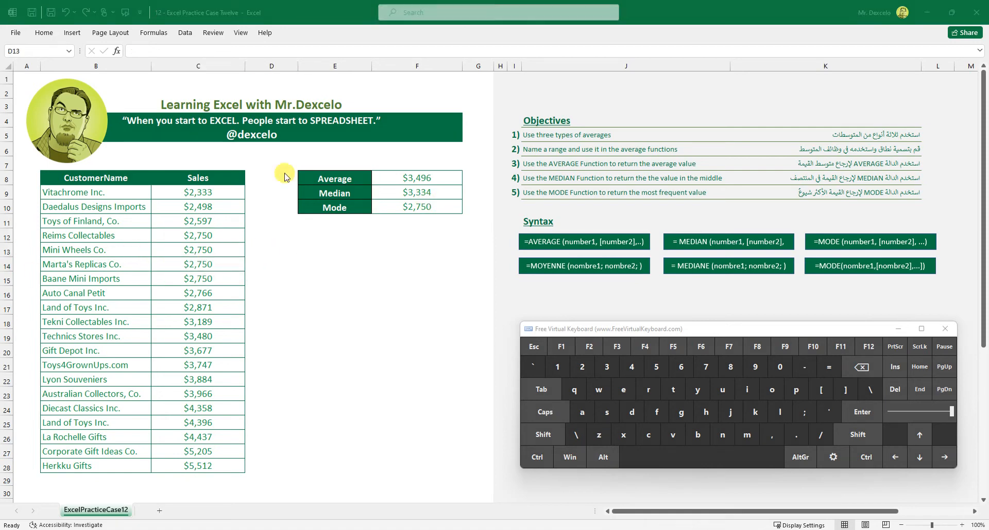
mouse_move(247, 225)
mouse_down()
mouse_move(254, 272)
mouse_move(240, 280)
mouse_up()
mouse_move(270, 251)
mouse_down()
mouse_move(332, 245)
mouse_move(396, 215)
mouse_move(385, 211)
mouse_move(401, 250)
mouse_move(408, 235)
mouse_move(415, 244)
mouse_move(428, 230)
mouse_move(435, 236)
mouse_move(436, 247)
mouse_move(267, 308)
mouse_up()
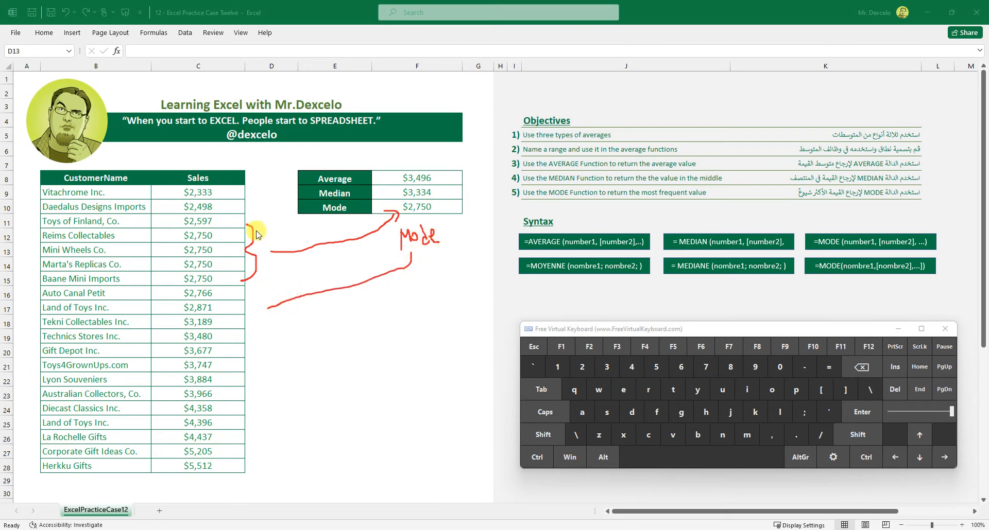
drag(261, 189, 259, 442)
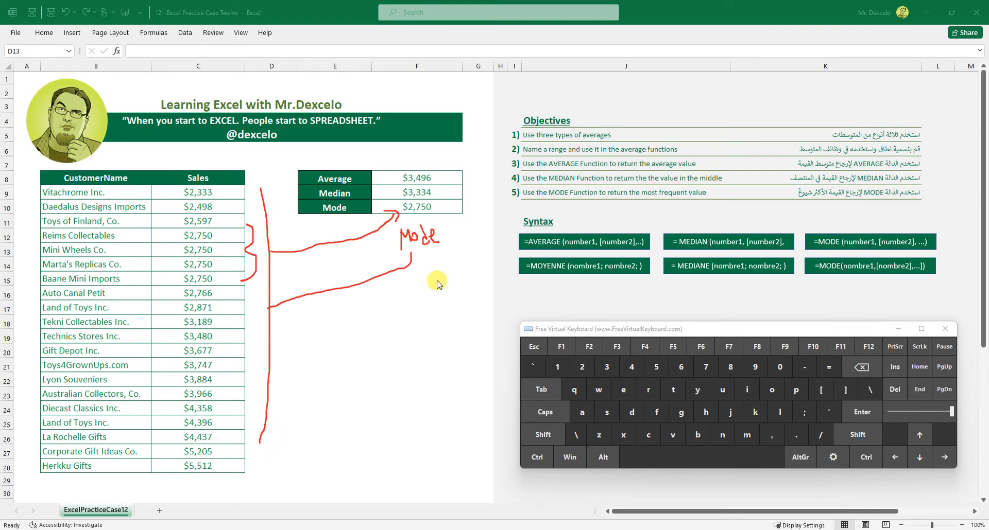
drag(276, 301, 287, 314)
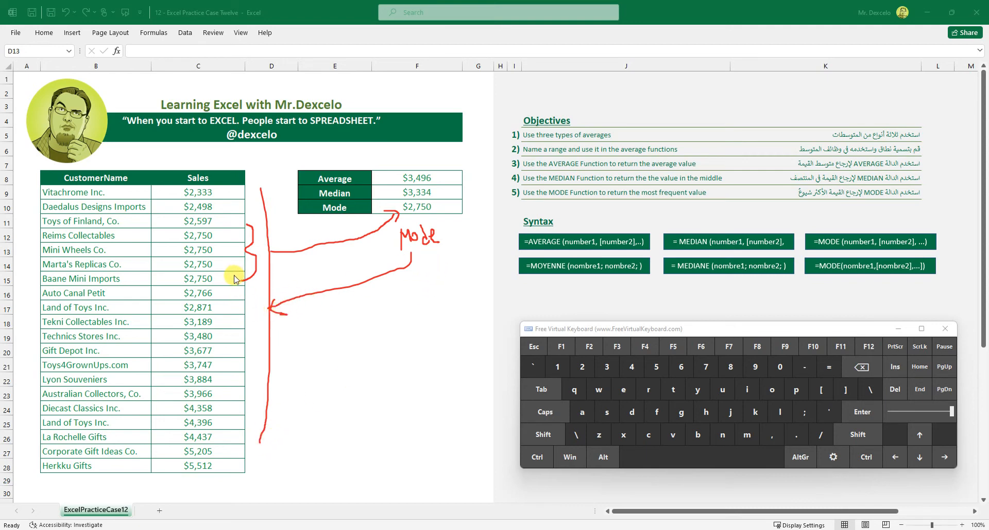
mouse_move(165, 278)
mouse_down()
mouse_move(174, 278)
mouse_move(173, 236)
mouse_up()
drag(438, 209, 448, 205)
drag(430, 242, 439, 241)
drag(442, 170, 449, 167)
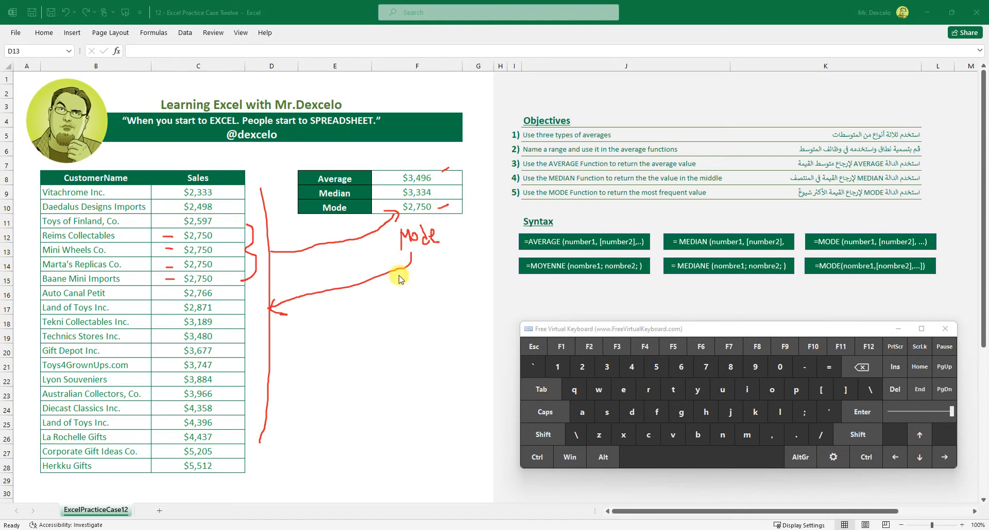
drag(438, 192, 446, 190)
key(Escape)
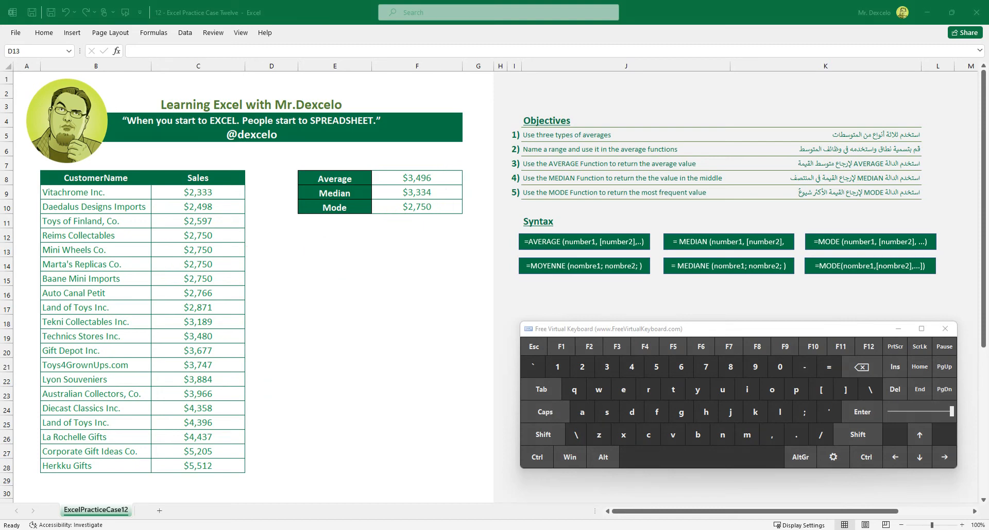
Select all the sales values in the named range ProductSales to review their summary statistics
click(212, 185)
drag(211, 190, 200, 456)
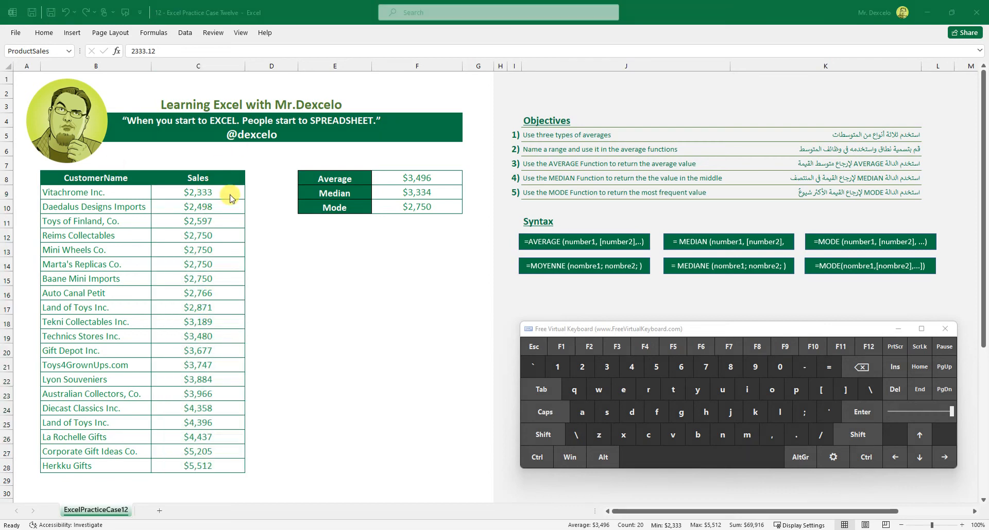
mouse_move(241, 190)
mouse_down()
mouse_move(251, 189)
mouse_move(257, 208)
mouse_move(248, 337)
mouse_move(259, 327)
mouse_move(252, 341)
mouse_move(268, 335)
mouse_up()
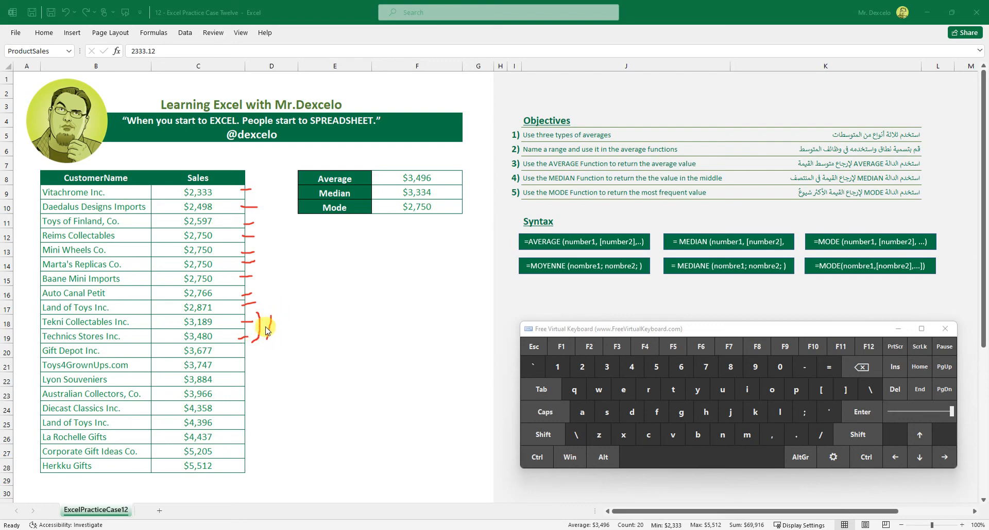
drag(262, 328, 273, 326)
mouse_move(279, 321)
mouse_down()
mouse_move(301, 334)
mouse_move(292, 242)
mouse_move(298, 200)
mouse_move(307, 200)
mouse_up()
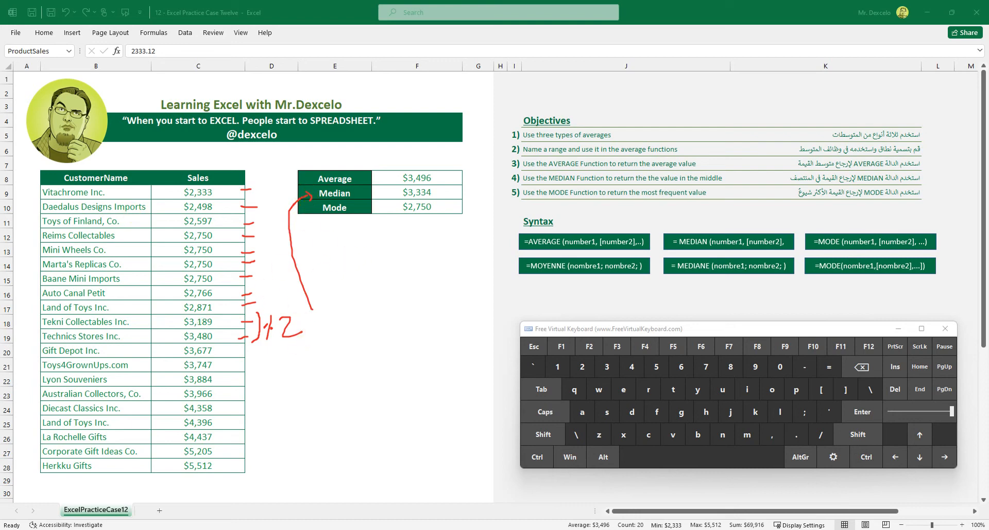
In cell E18, start a formula that adds the two middle sales values, C18 and C19, inside parentheses
key(Escape)
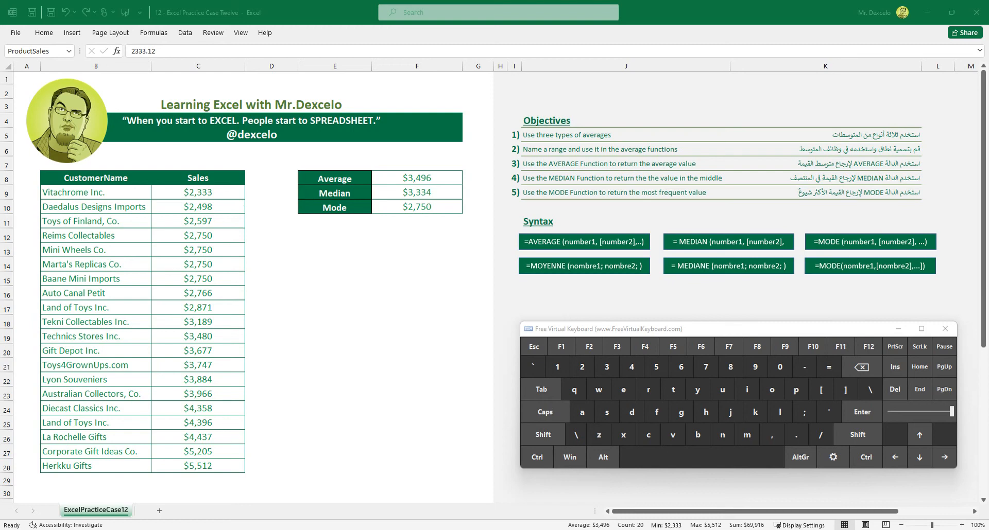
click(335, 320)
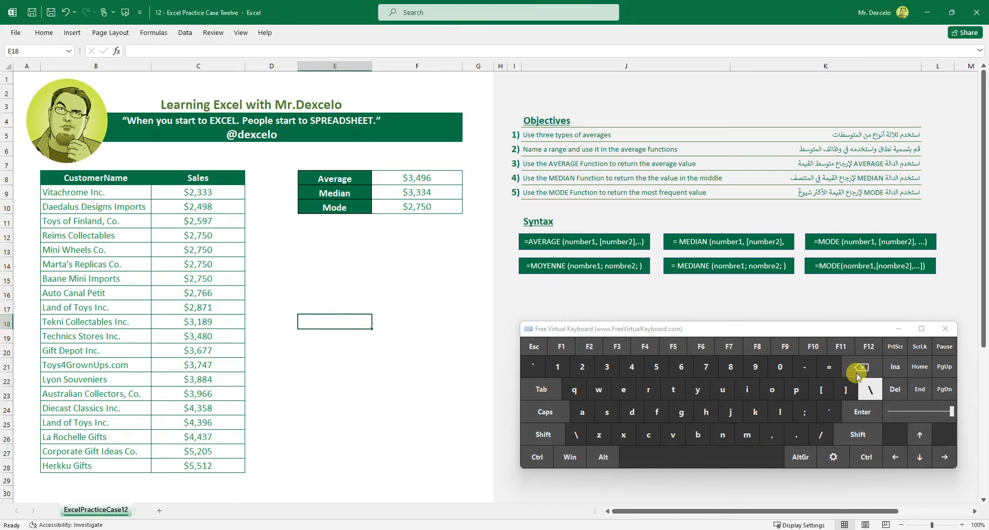
click(832, 370)
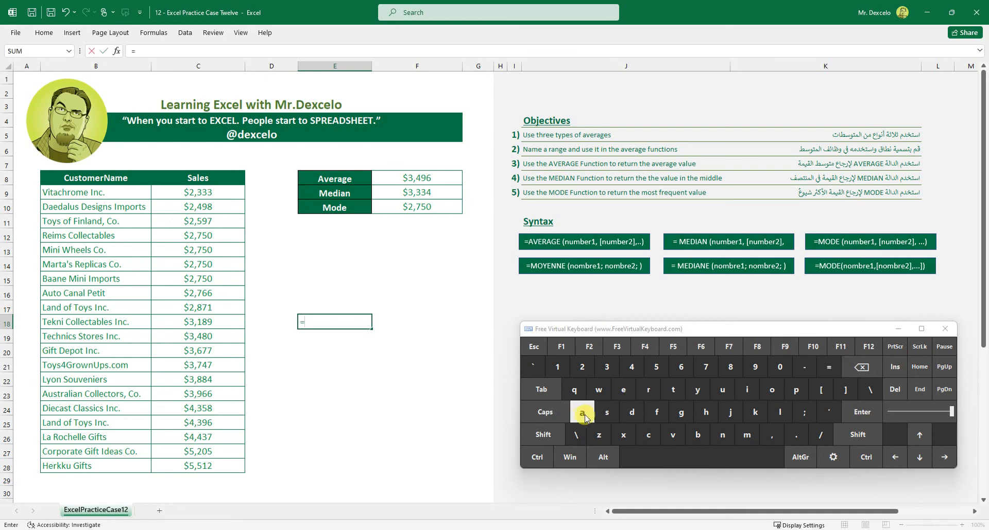
click(556, 432)
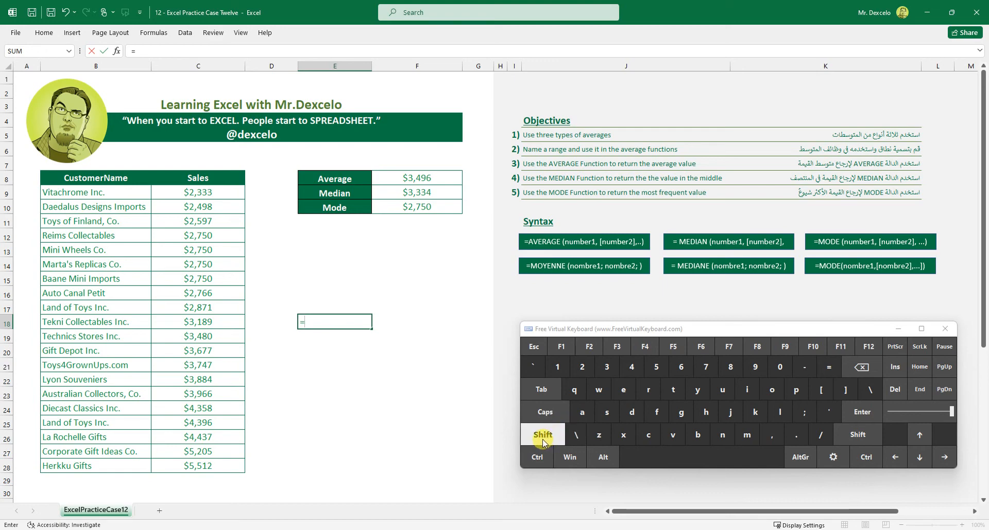
click(754, 366)
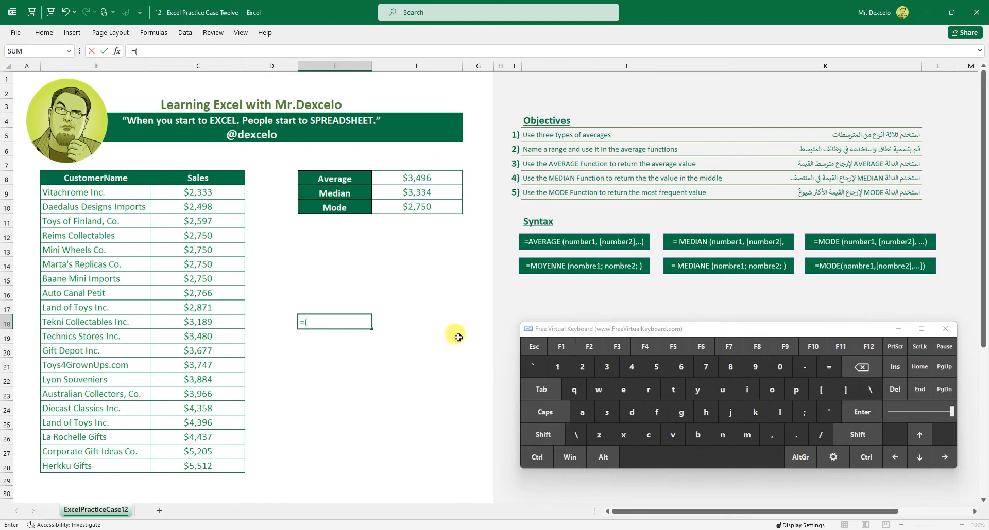
click(223, 323)
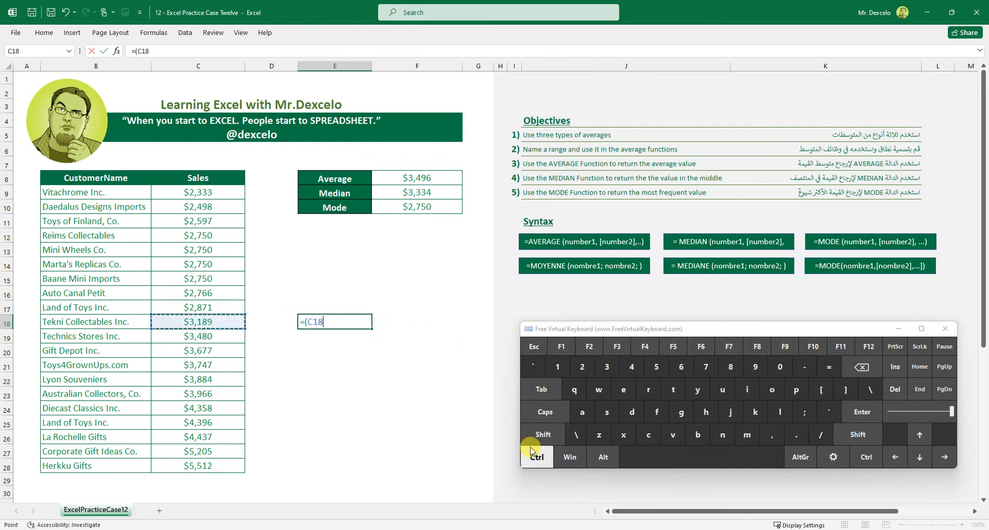
click(539, 438)
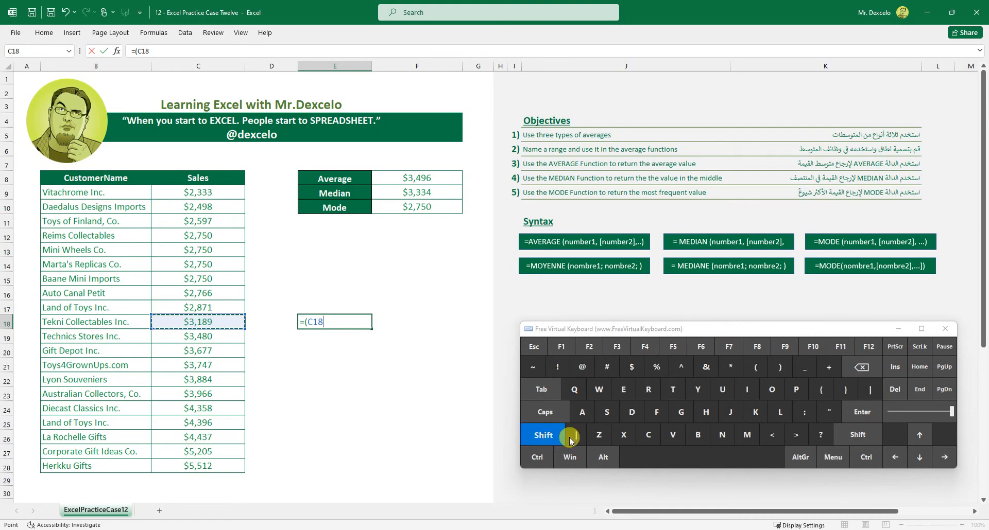
click(828, 367)
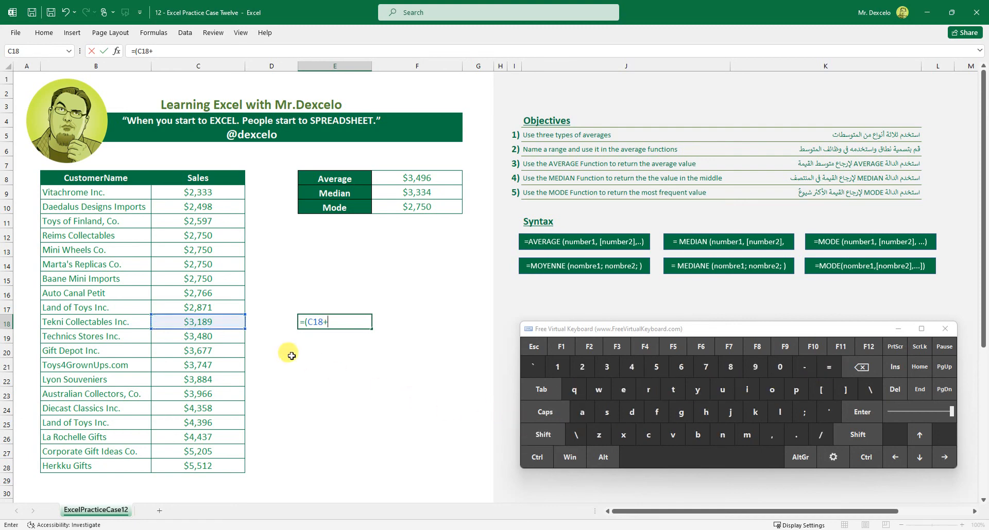
click(227, 336)
click(541, 437)
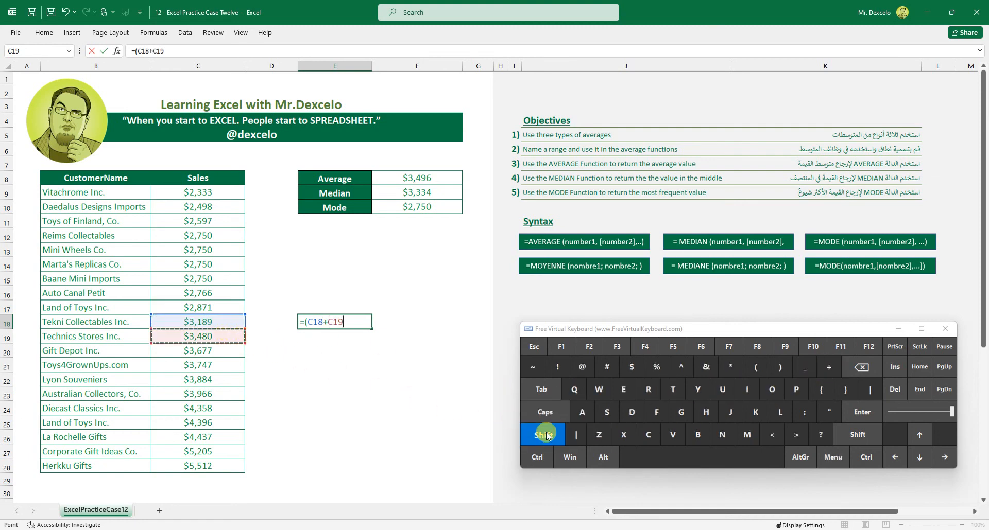
click(779, 367)
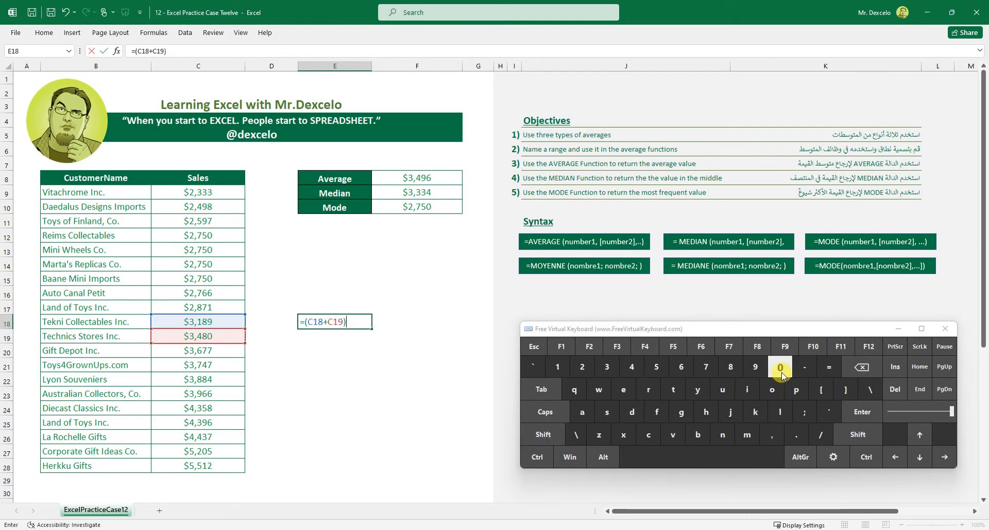
Divide the parenthesised sum in E18 by 2 and commit the formula
click(821, 438)
click(582, 367)
click(558, 442)
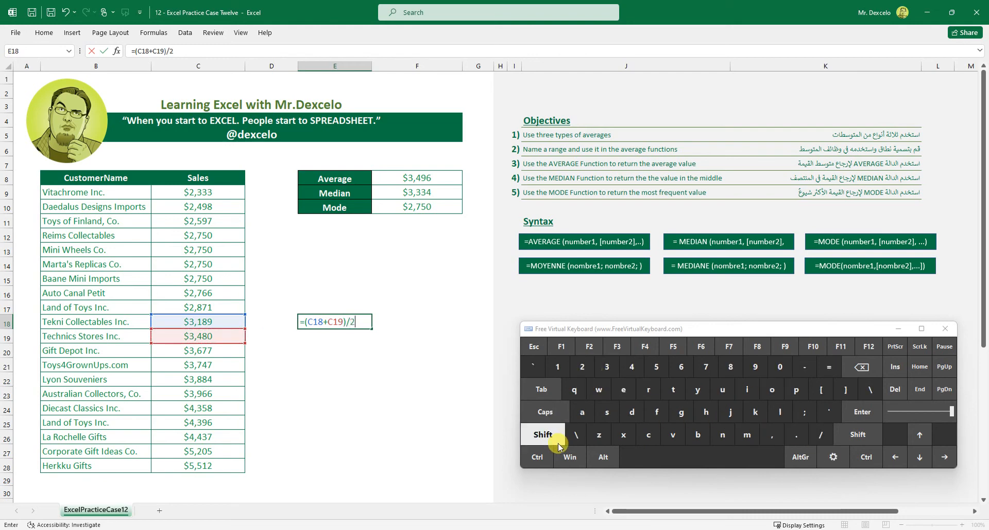
click(860, 415)
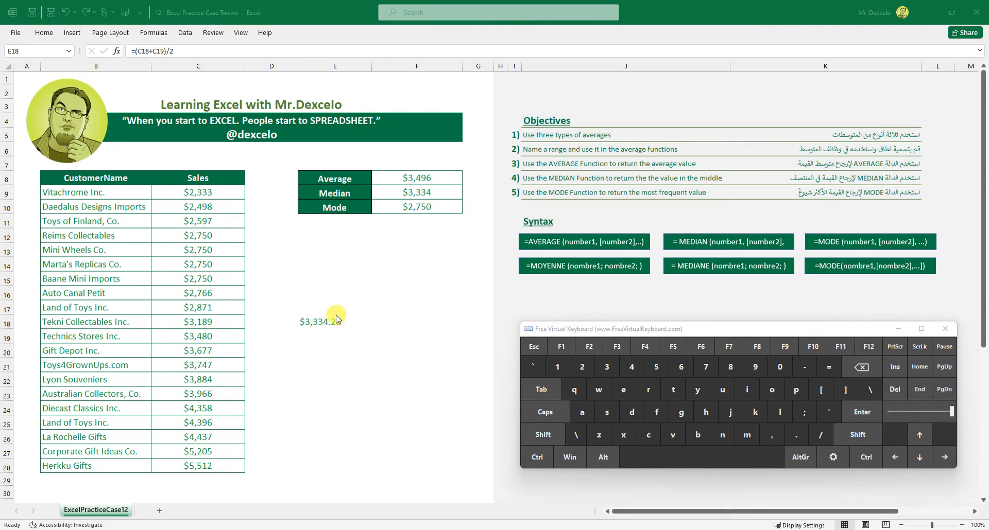
Display the Median in F9 with two decimals for comparison with the E18 calculation, and restore its format without decimals
mouse_move(335, 314)
mouse_down()
mouse_move(370, 207)
mouse_move(394, 202)
mouse_up()
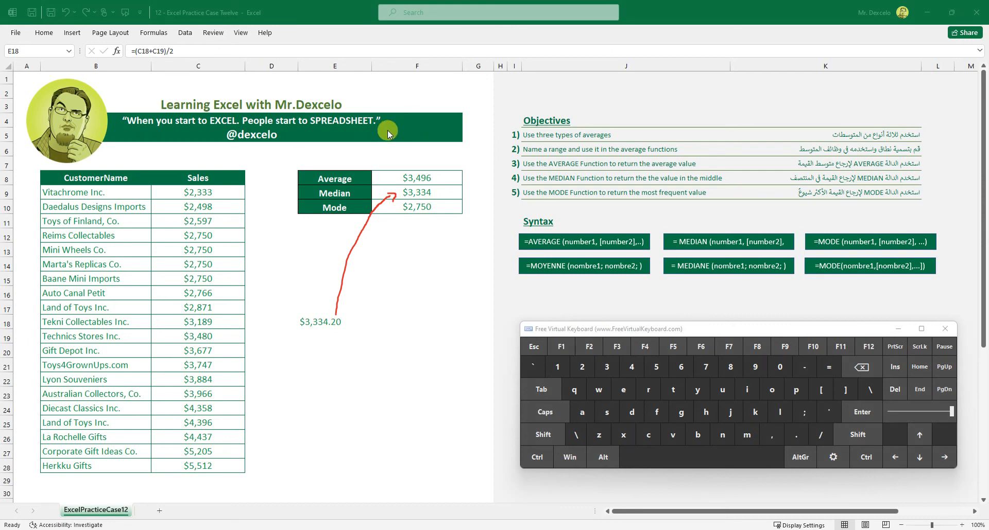
click(418, 192)
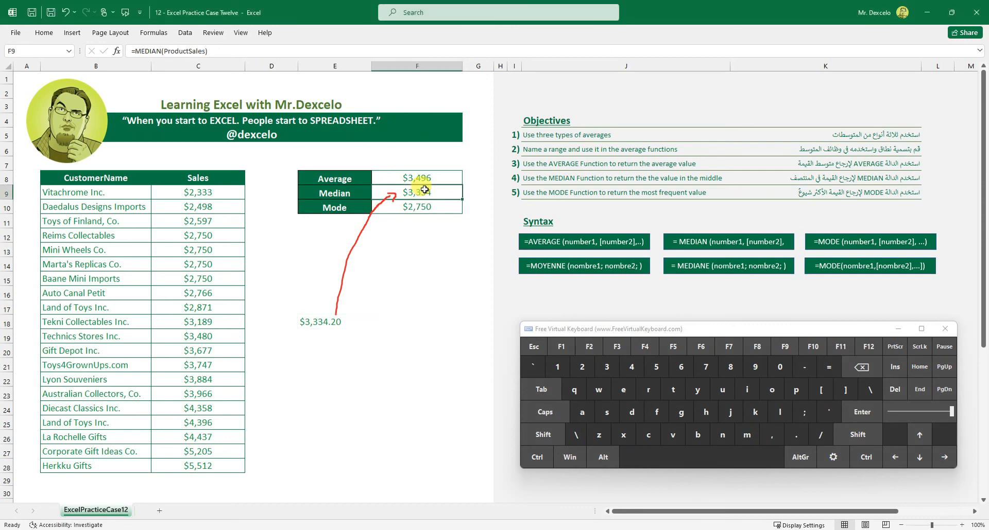
click(45, 33)
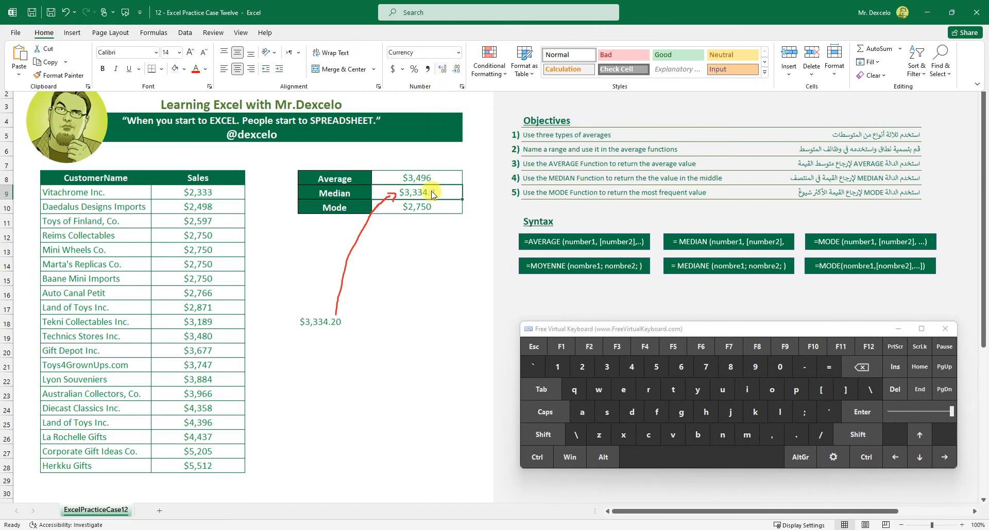
click(442, 69)
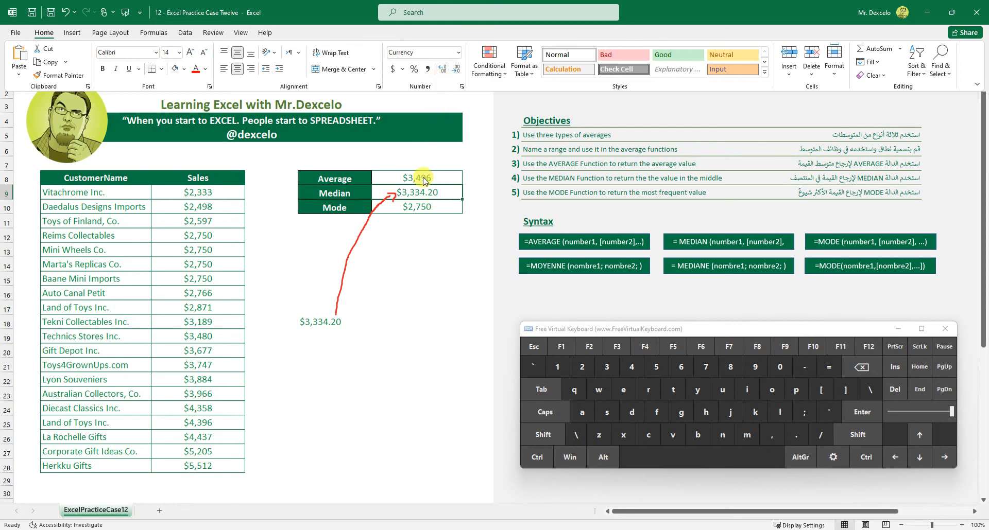
click(457, 70)
click(457, 70)
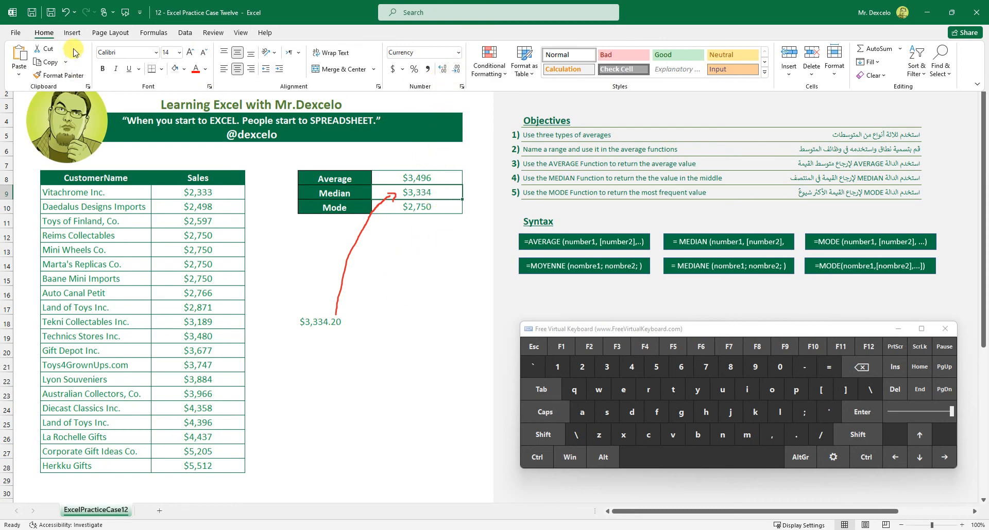
click(395, 326)
click(385, 295)
click(339, 395)
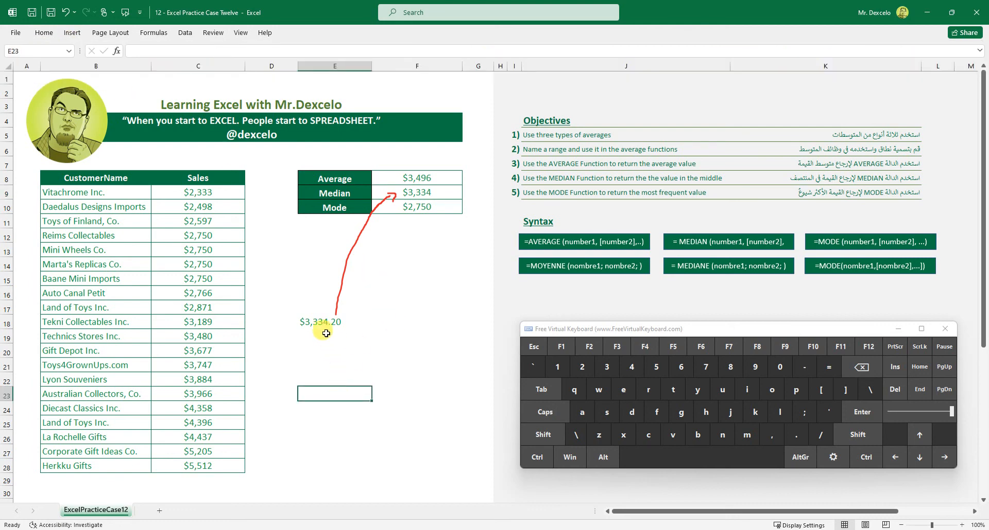
Delete the manual median check formula from cell E18
click(320, 329)
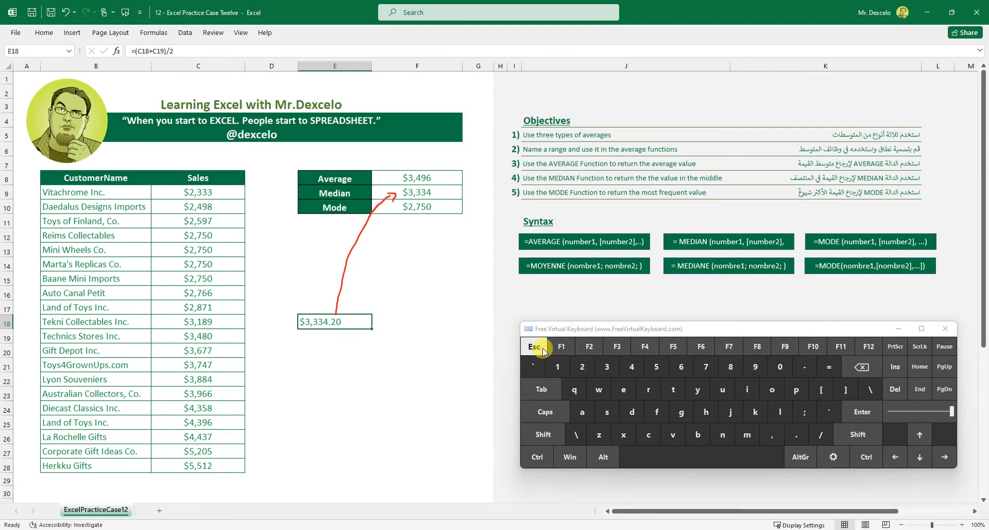
click(550, 457)
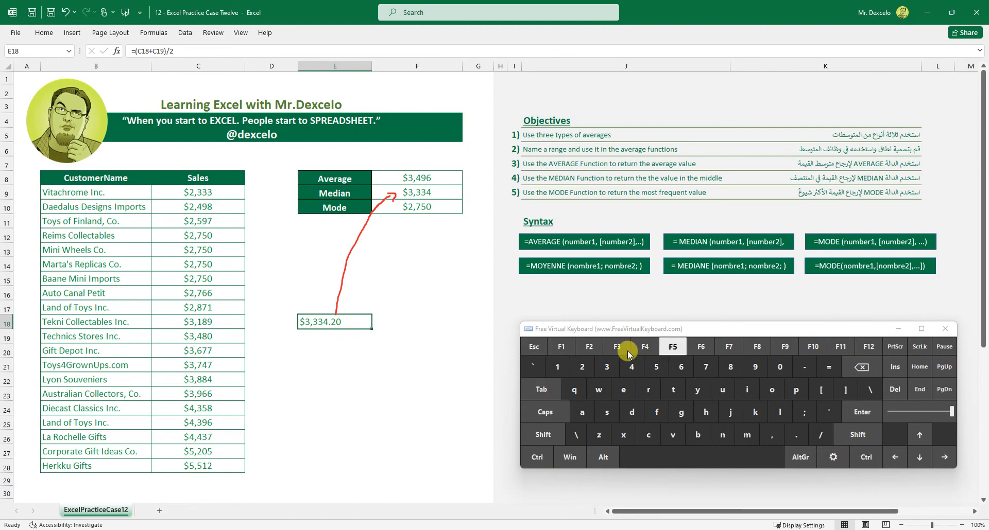
click(861, 366)
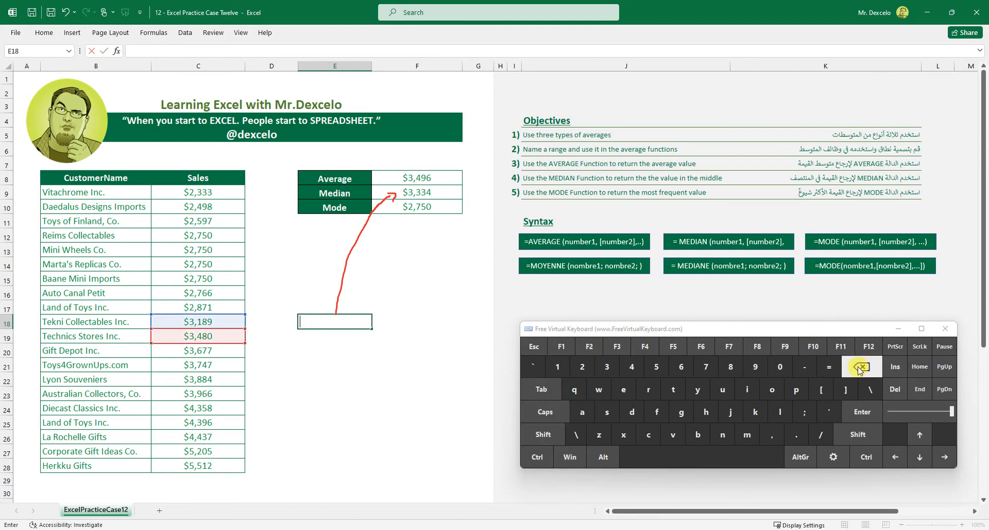
click(534, 347)
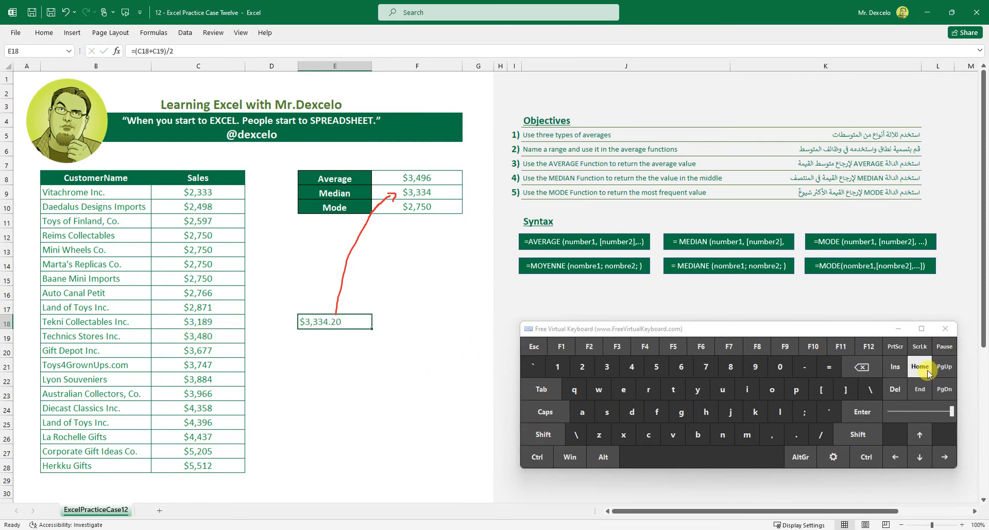
click(895, 389)
click(337, 352)
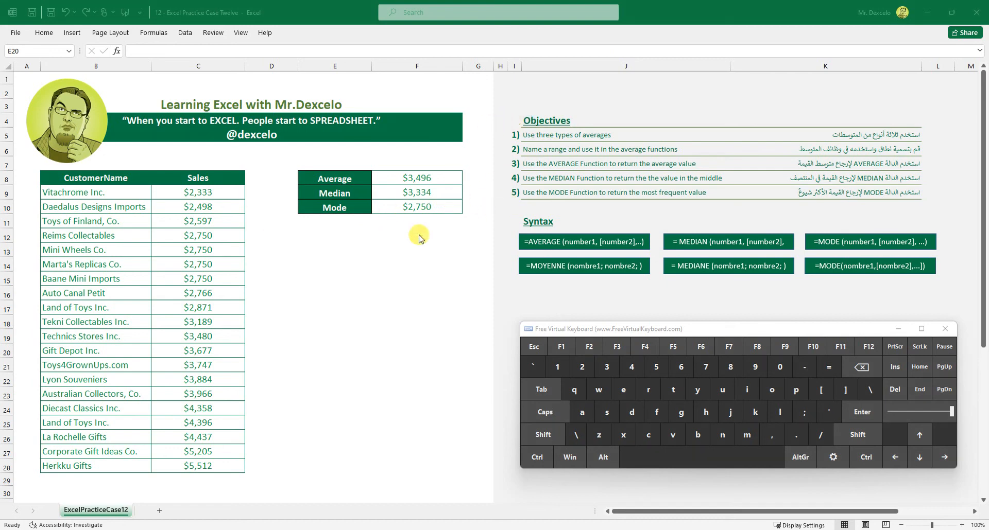
click(497, 242)
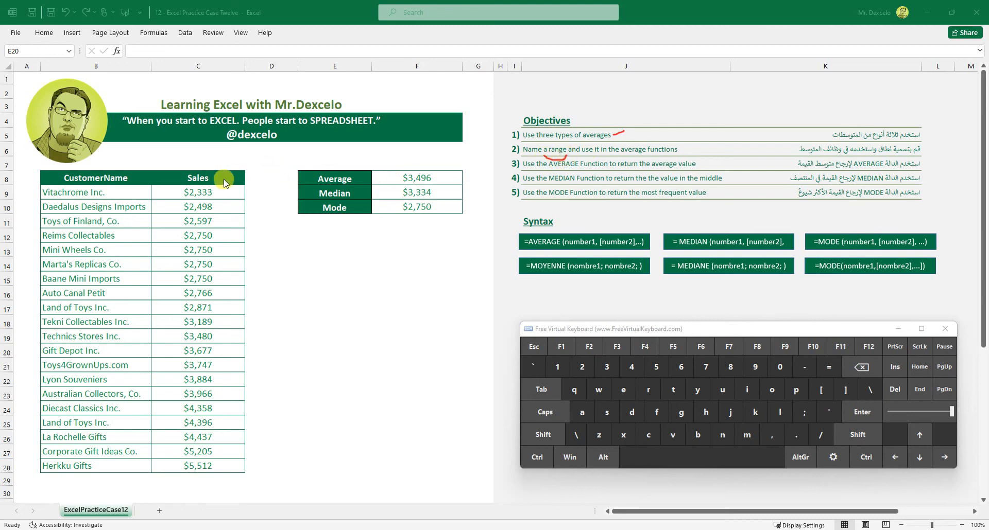
drag(223, 180, 248, 166)
drag(463, 161, 467, 223)
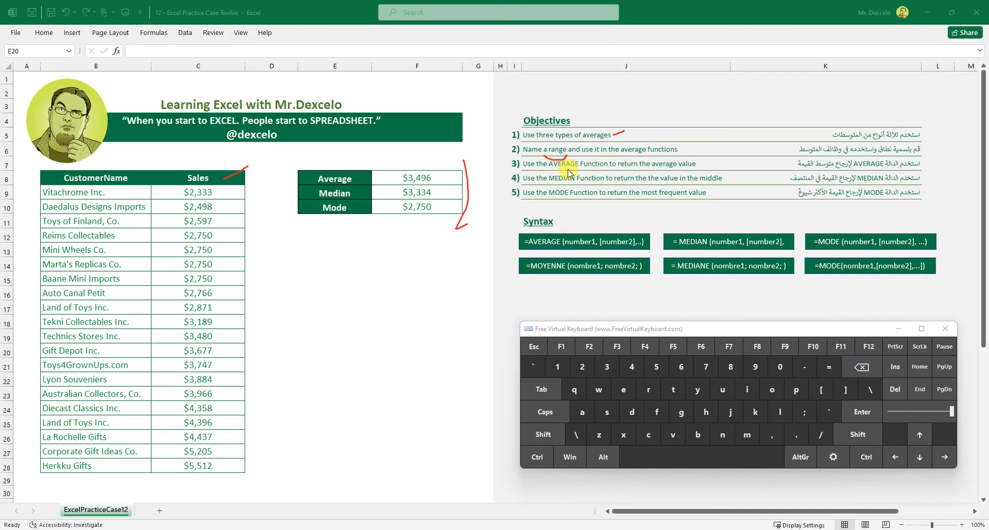
mouse_move(573, 183)
mouse_down()
mouse_move(580, 180)
mouse_move(578, 197)
mouse_up()
drag(511, 217, 515, 290)
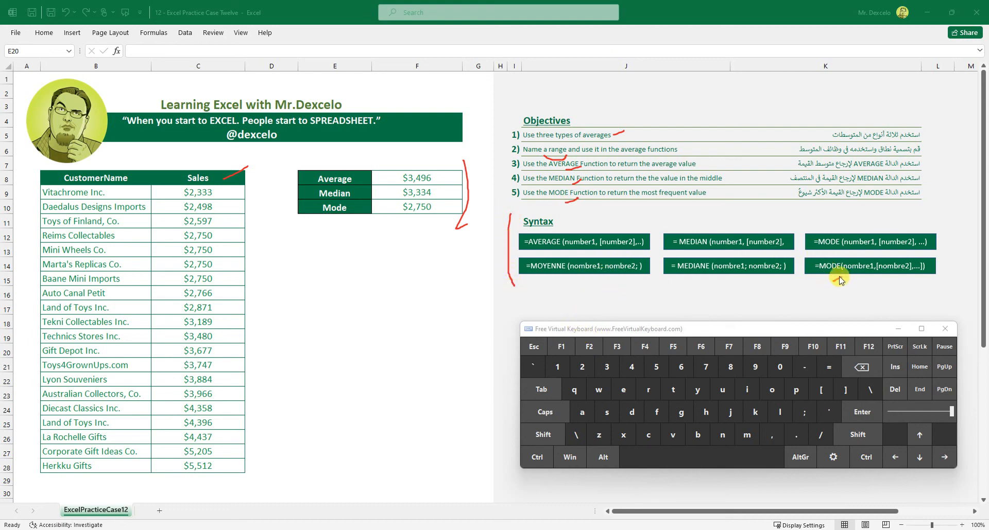
drag(832, 282, 842, 277)
mouse_move(453, 176)
mouse_down()
mouse_move(468, 174)
mouse_move(469, 206)
mouse_up()
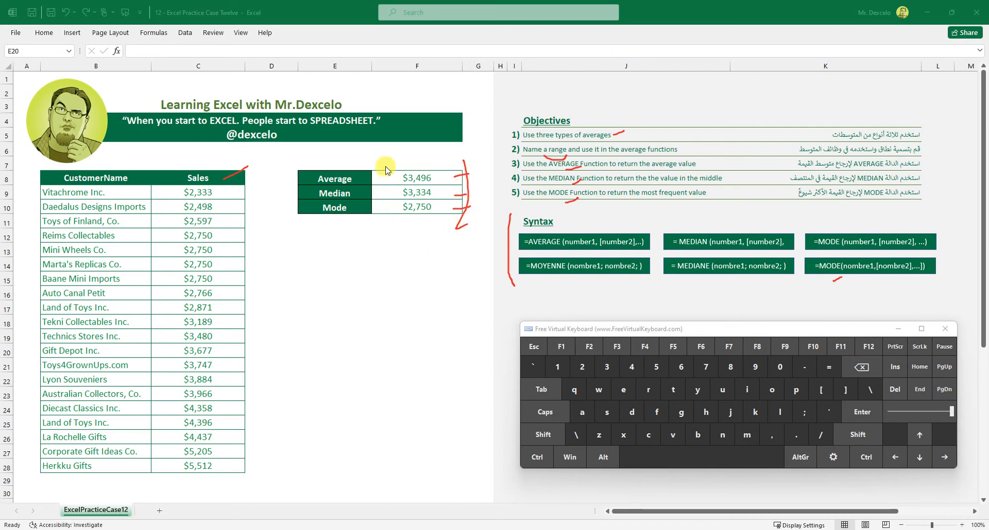
drag(390, 164, 394, 255)
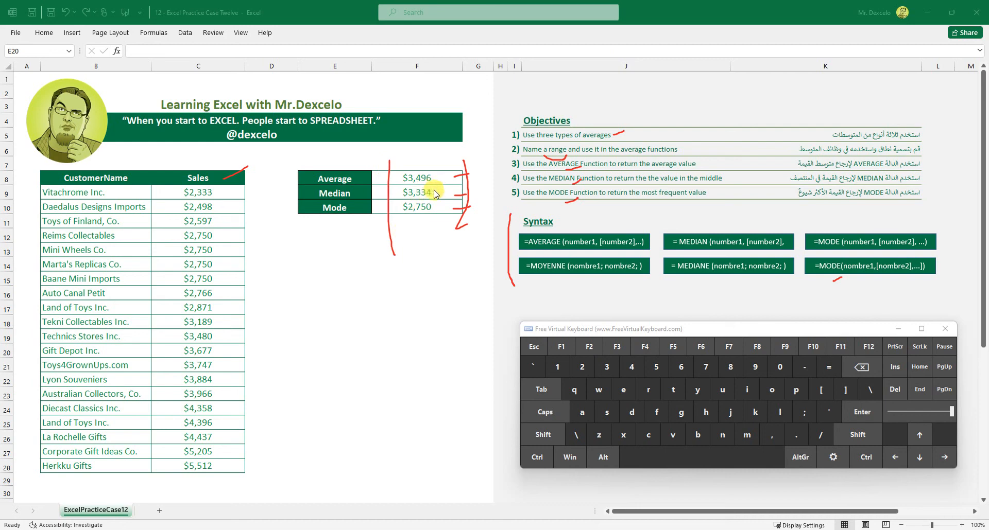
drag(433, 196, 436, 187)
mouse_move(242, 447)
mouse_down()
mouse_move(274, 447)
mouse_move(241, 451)
mouse_up()
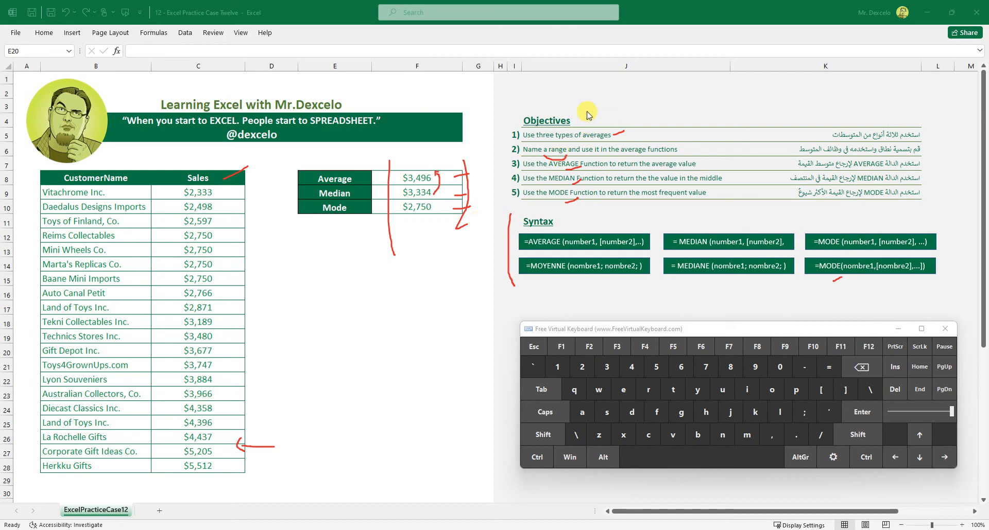
mouse_move(588, 102)
mouse_down()
mouse_move(589, 121)
mouse_move(638, 111)
mouse_up()
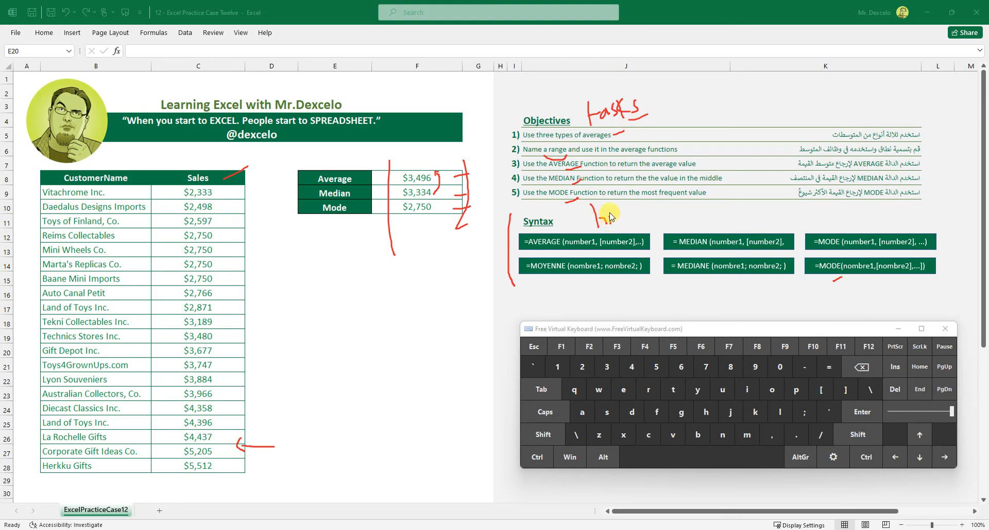
mouse_move(619, 216)
mouse_down()
mouse_move(622, 225)
mouse_move(676, 212)
mouse_up()
drag(668, 108, 704, 109)
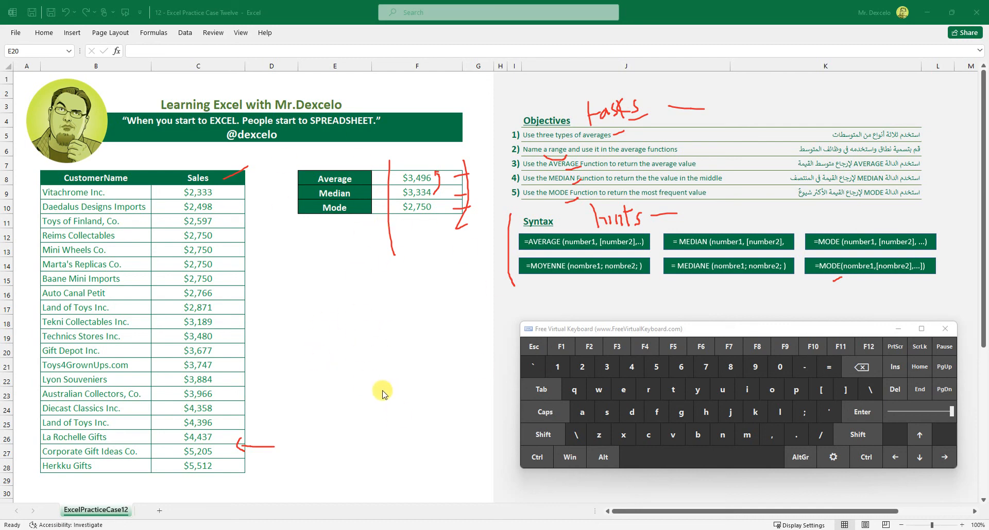
mouse_move(294, 289)
mouse_down()
mouse_move(235, 283)
mouse_move(241, 292)
mouse_move(229, 303)
mouse_move(239, 308)
mouse_up()
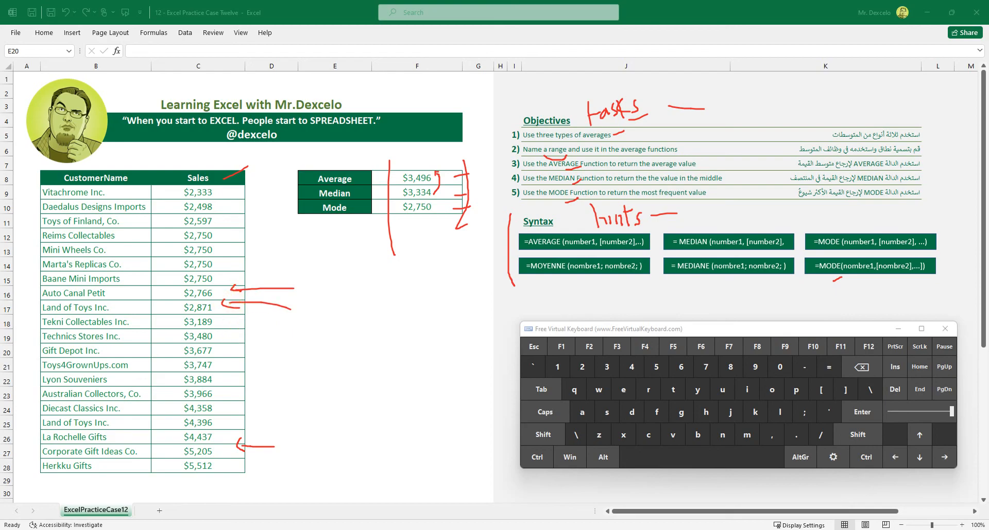